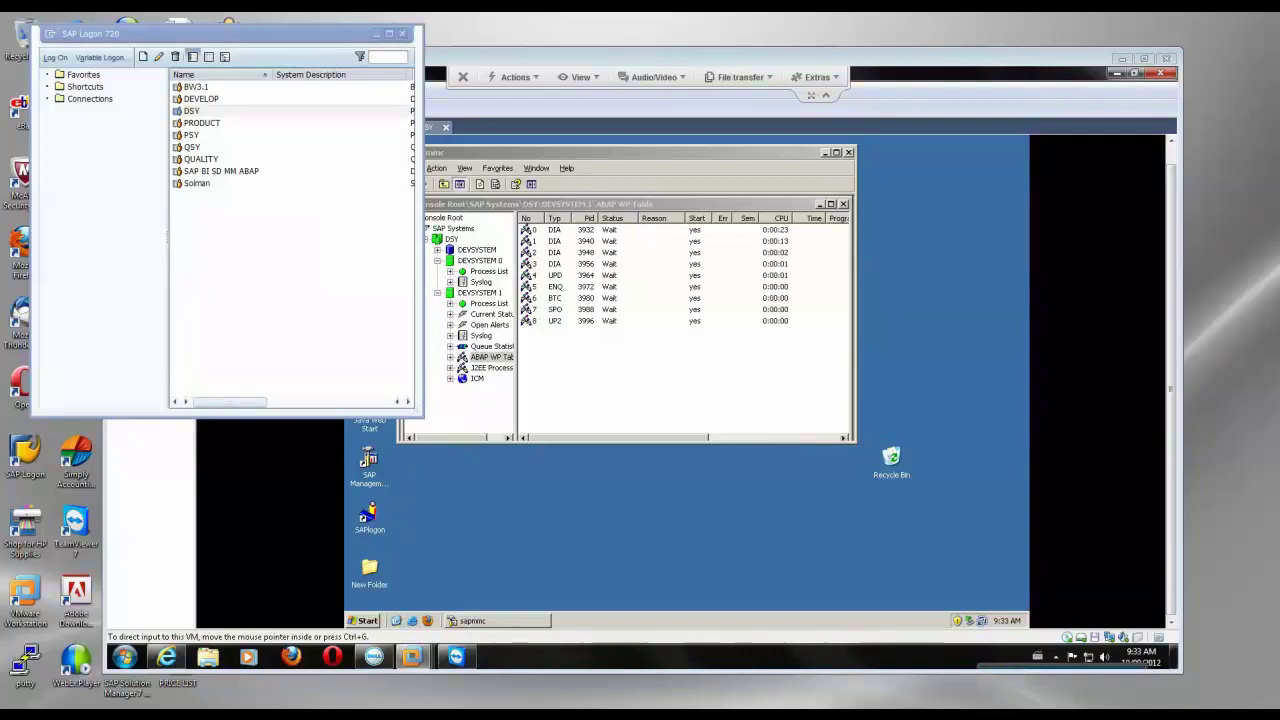
Switch to the remote VMware Workstation and look over the SAP consoles on the ECC DSY, ECC QAS and ECC PSY machines.
key("alt+Tab")
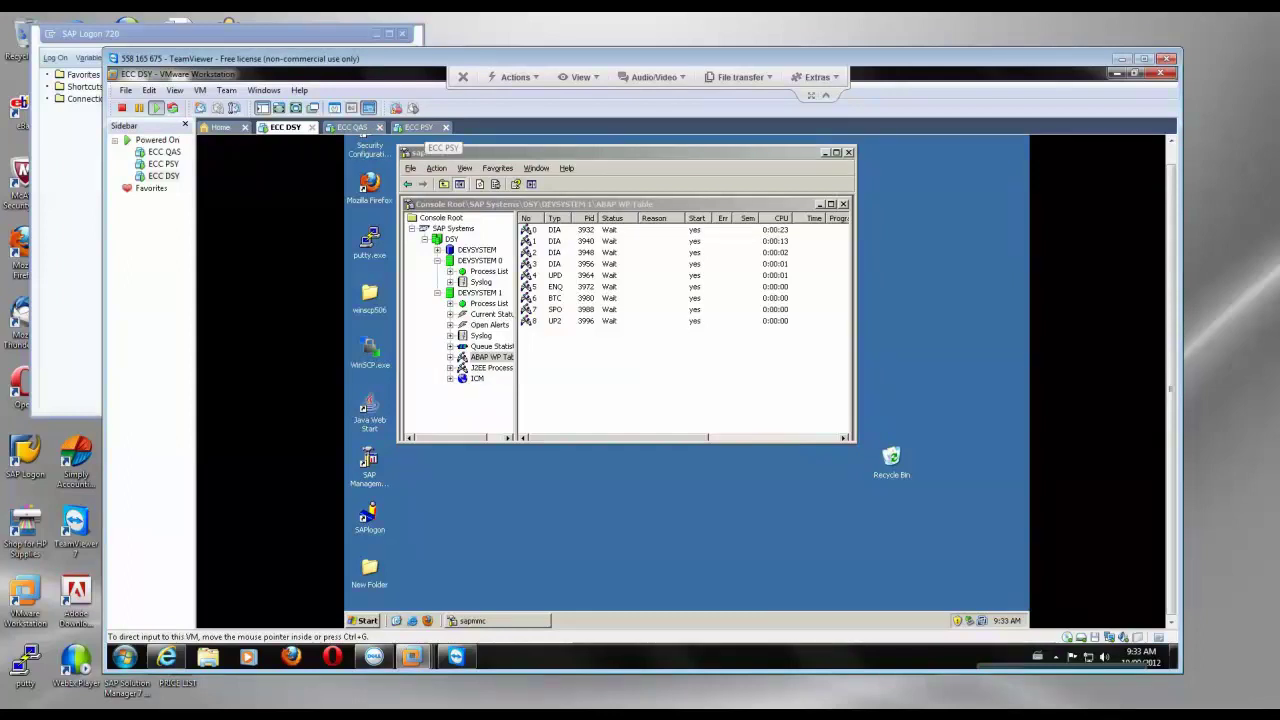
left_click(352, 127)
left_click(352, 127)
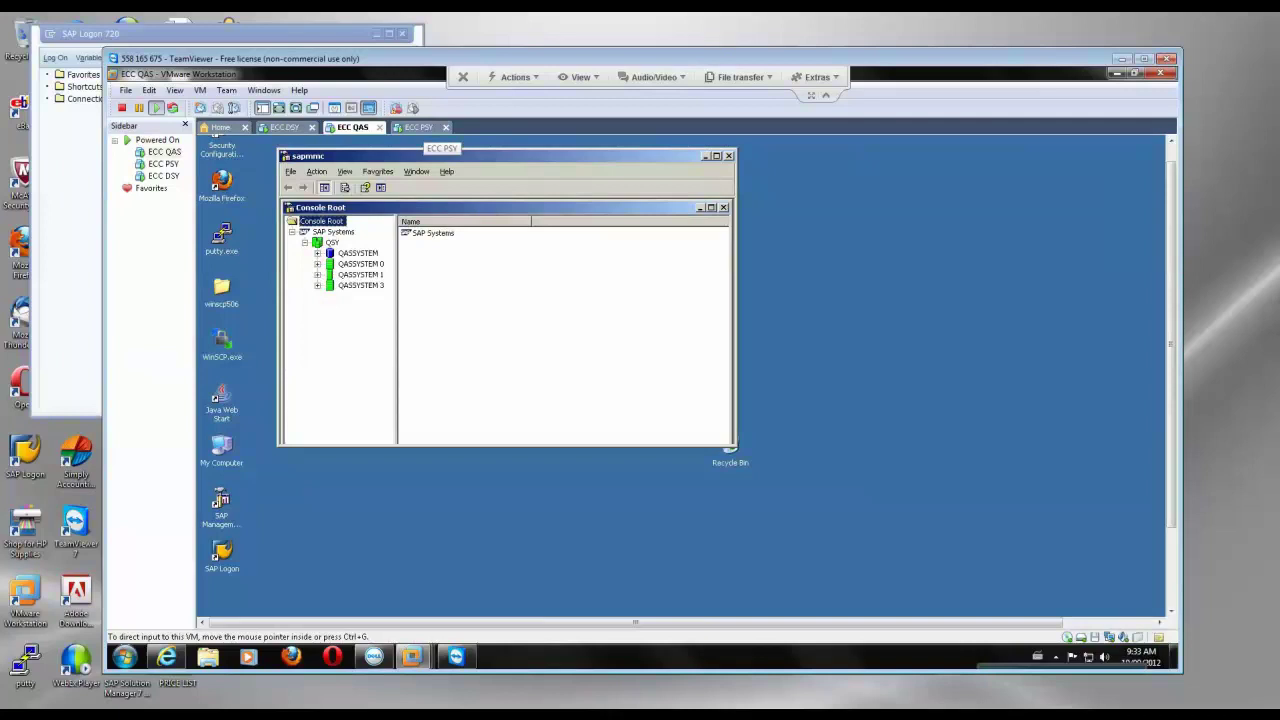
left_click(419, 127)
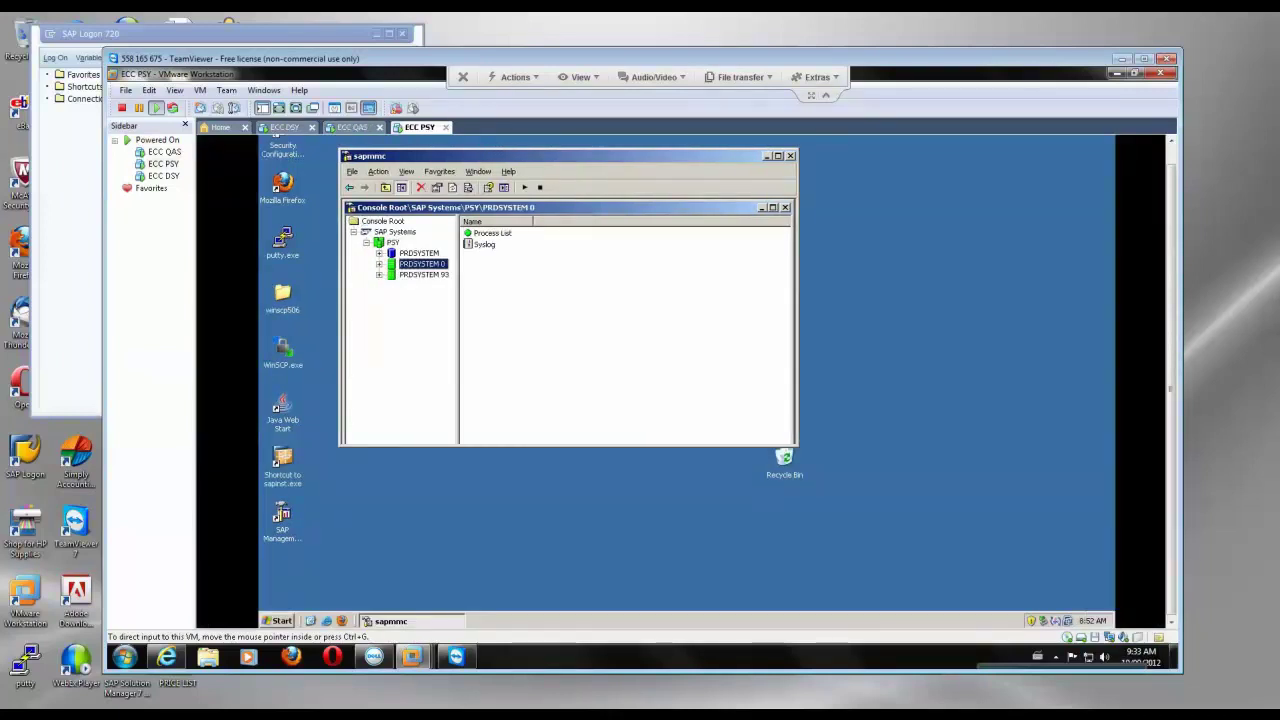
left_click(352, 127)
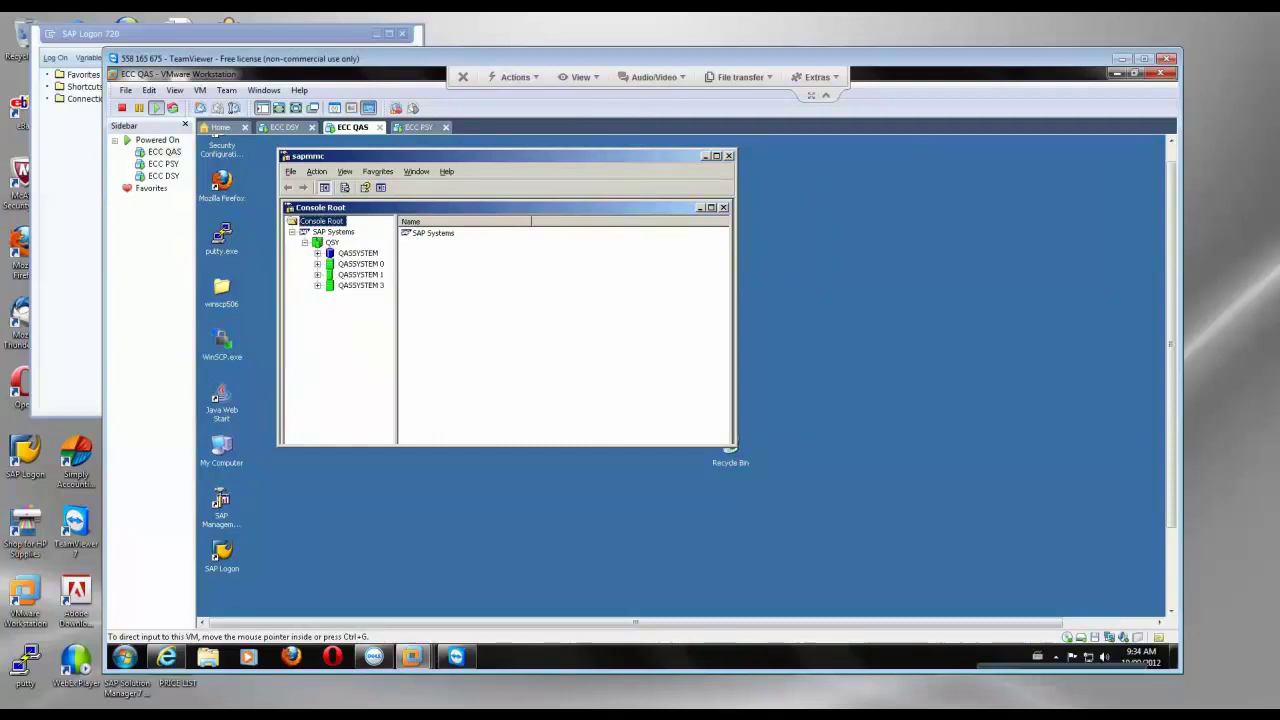
left_click(284, 127)
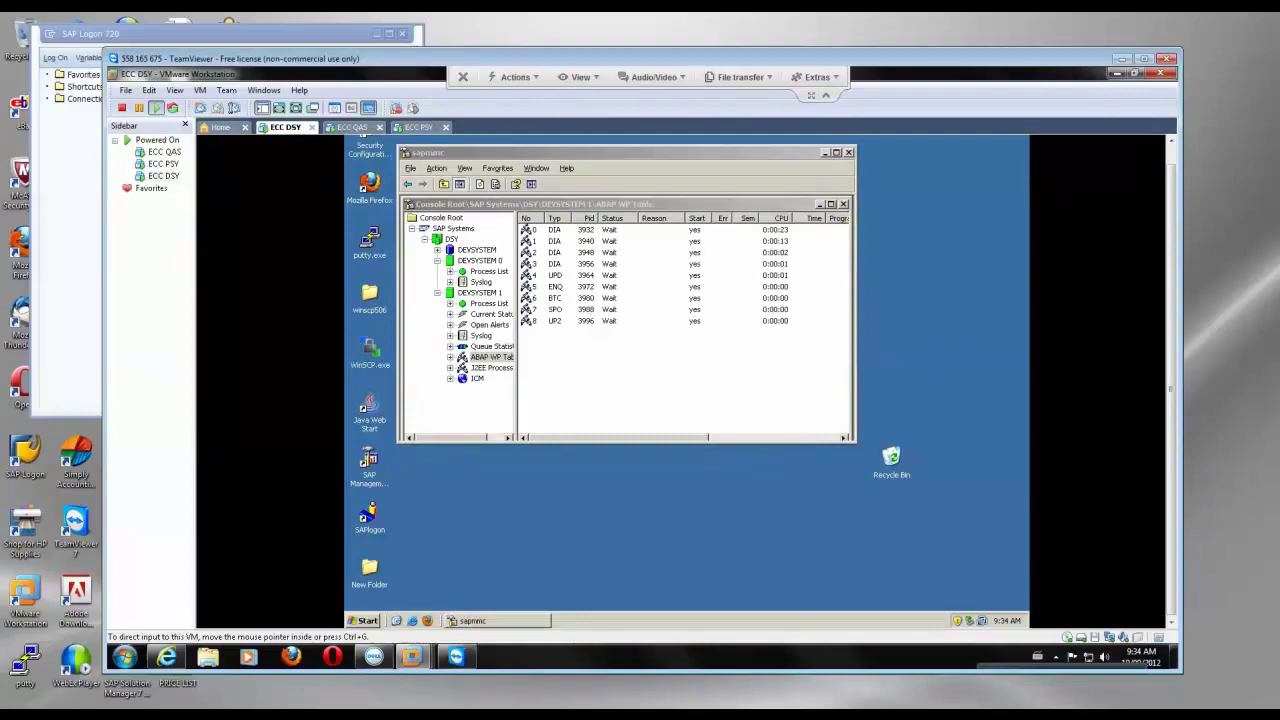
Log on to the DSY system from SAP Logon and run transaction SE09.
left_click(240, 34)
double_click(191, 111)
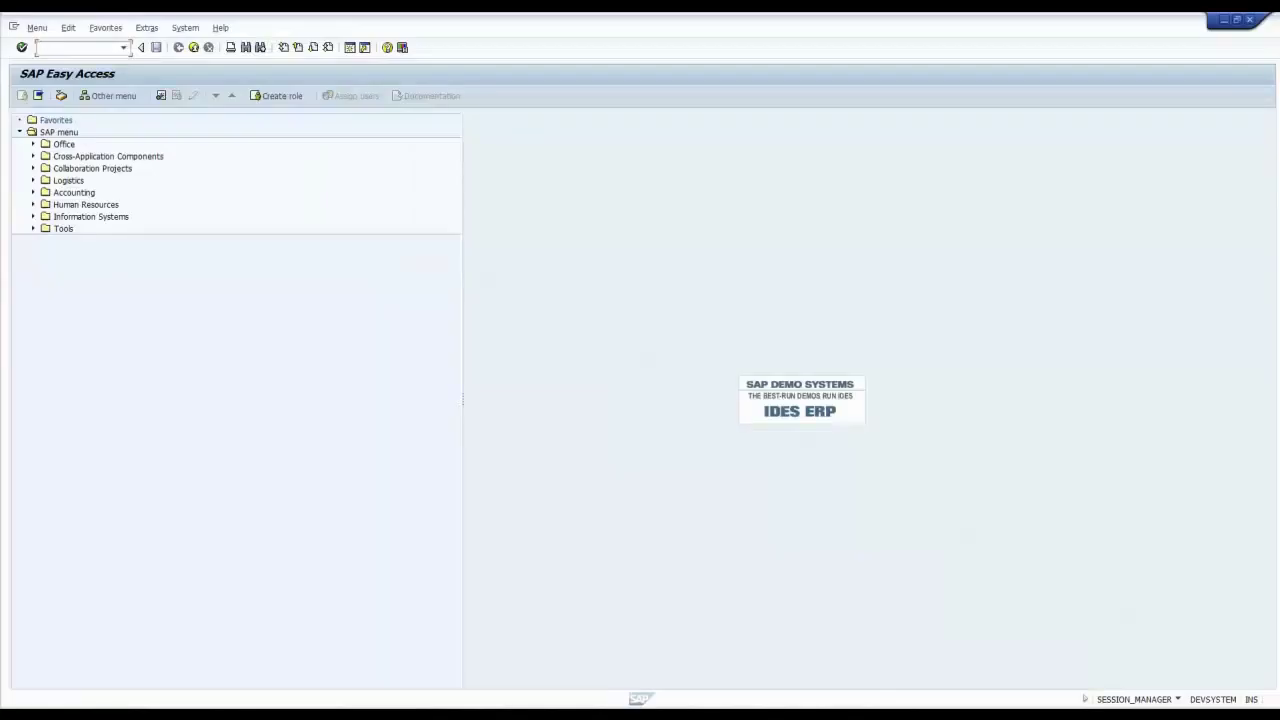
type("se8")
type("9")
key("Return")
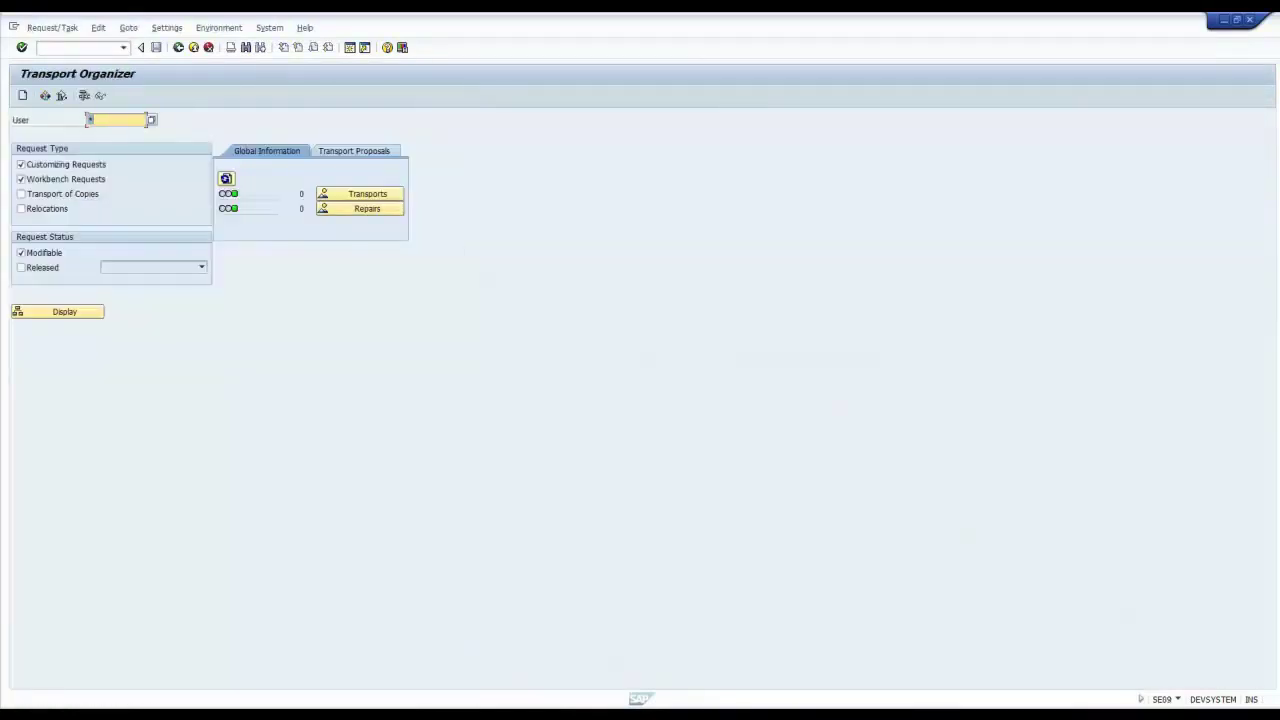
Create a customizing request with the short description "Sept 18-12" and transport target QSY.
left_click(22, 96)
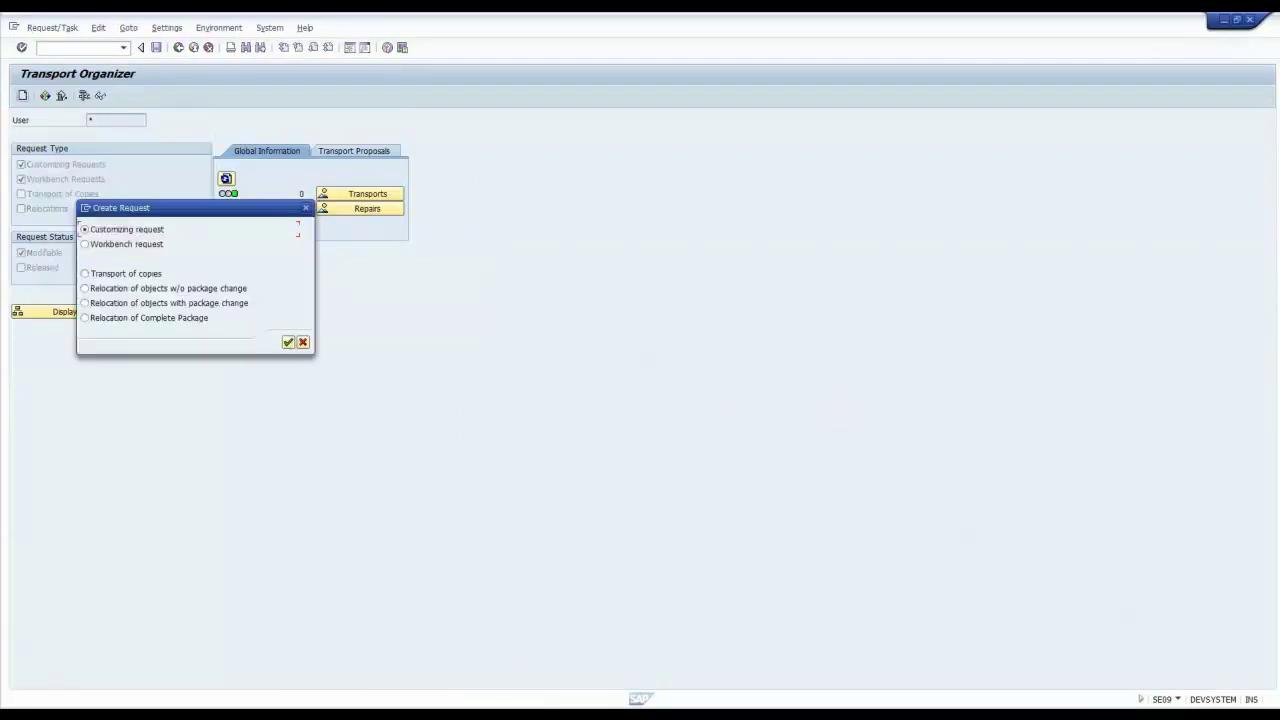
key("Return")
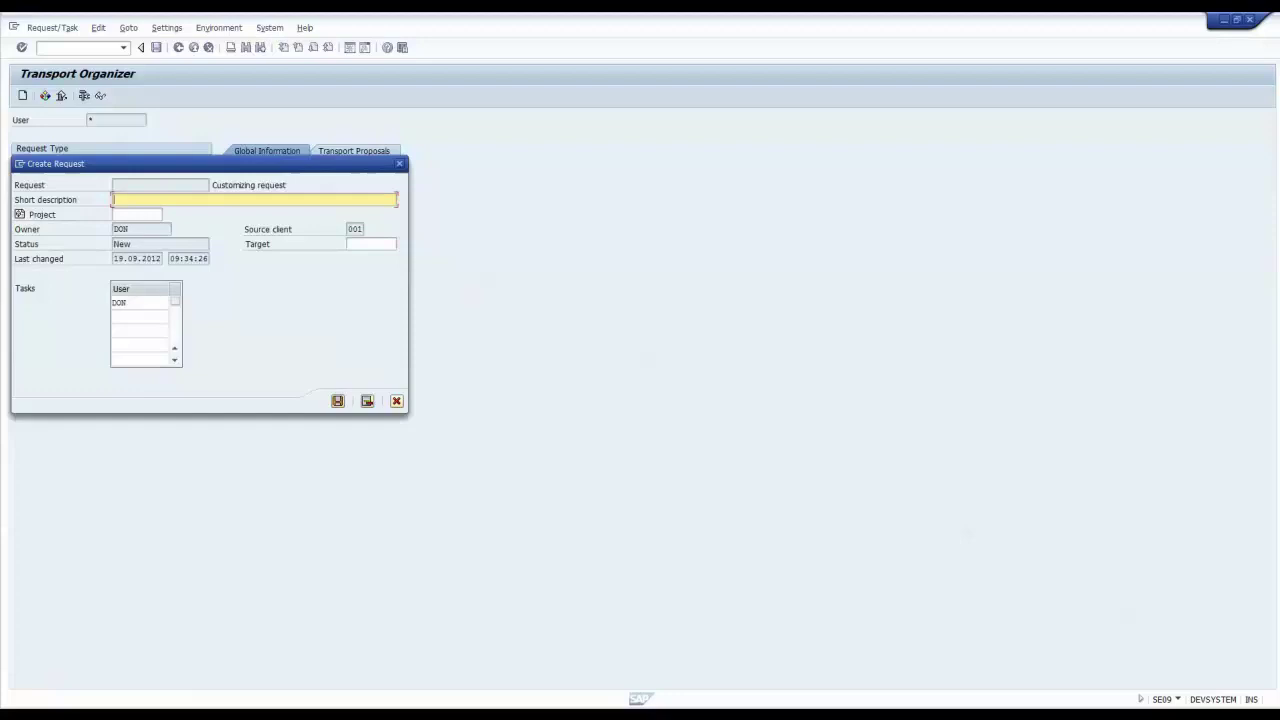
type("Sept 18-12")
key("Tab")
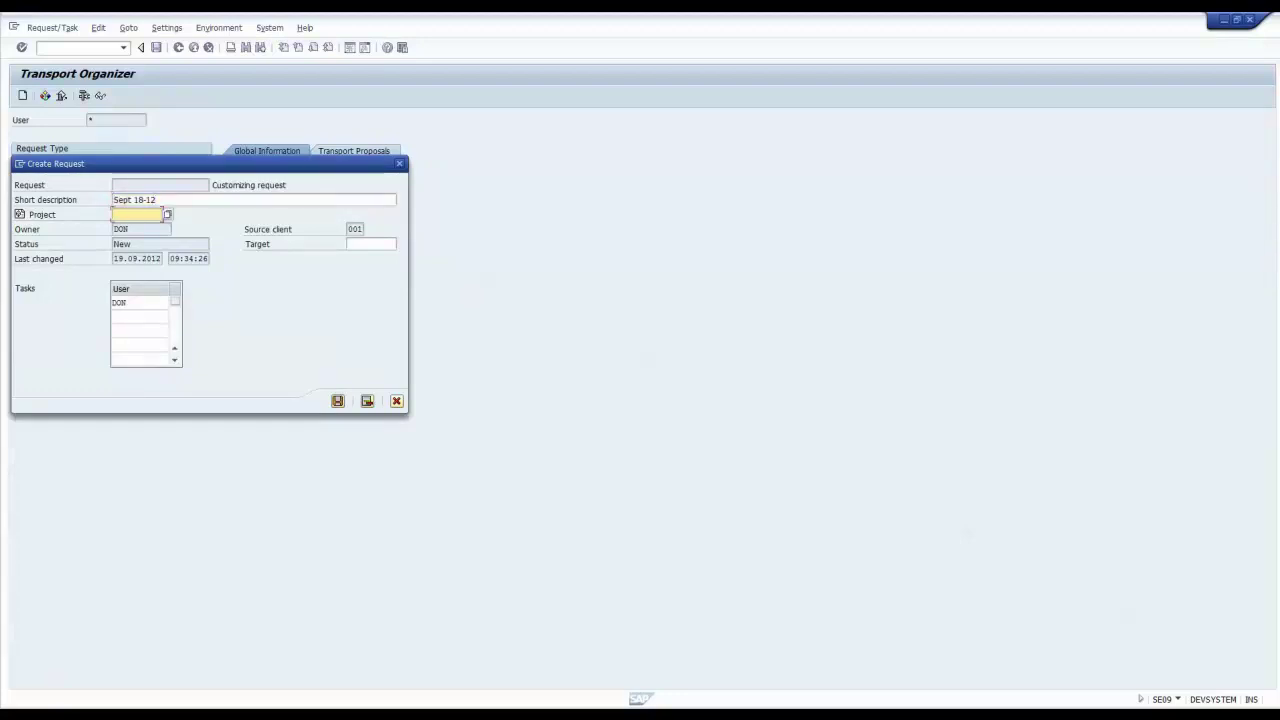
left_click(140, 317)
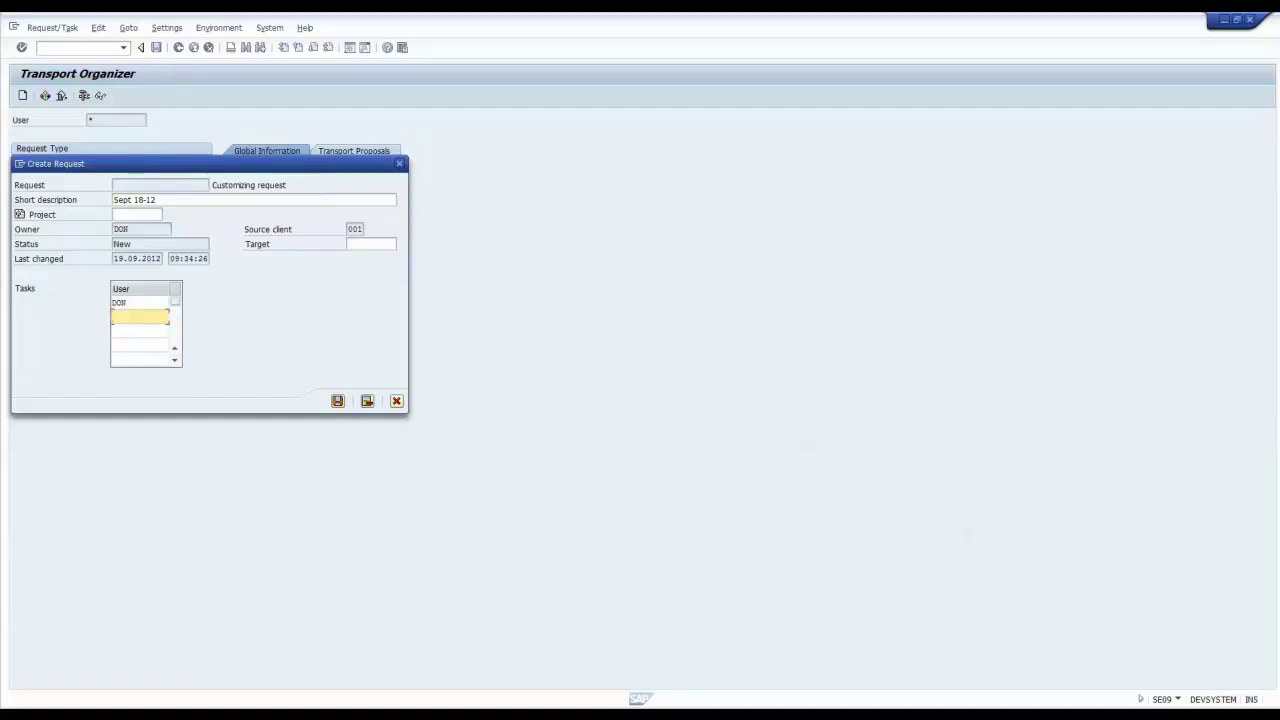
left_click(371, 244)
key("F4")
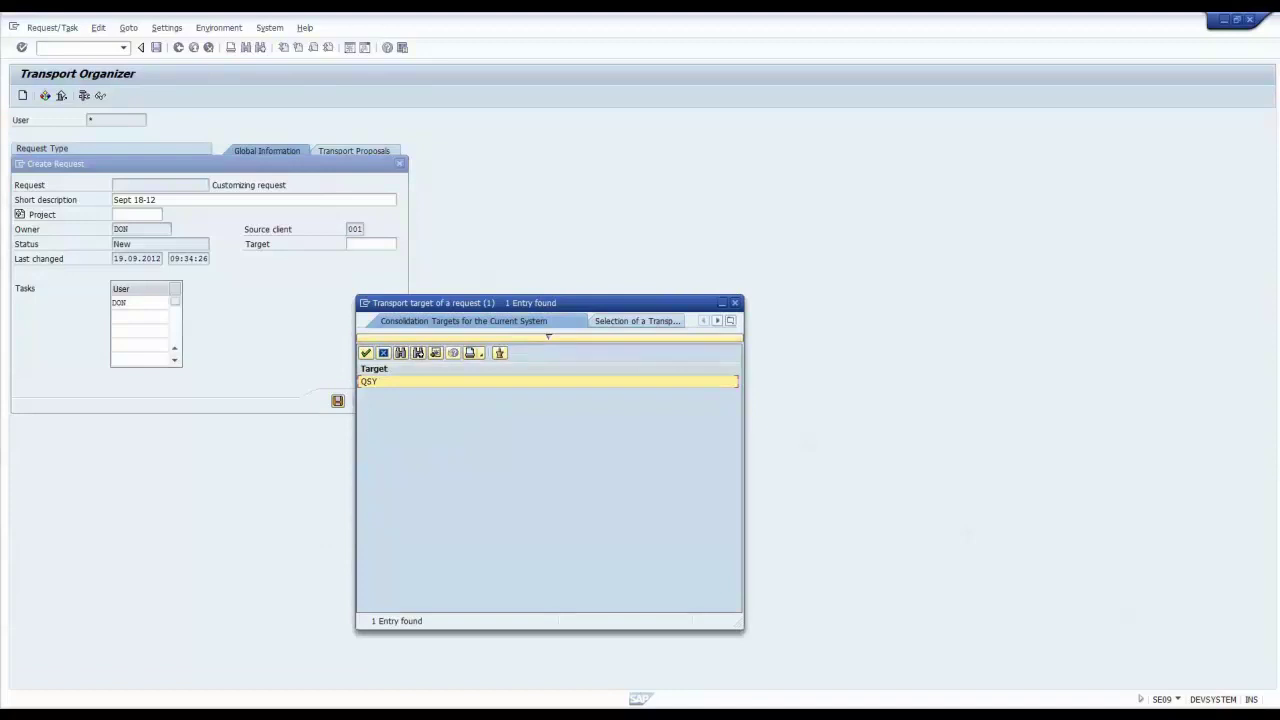
key("Return")
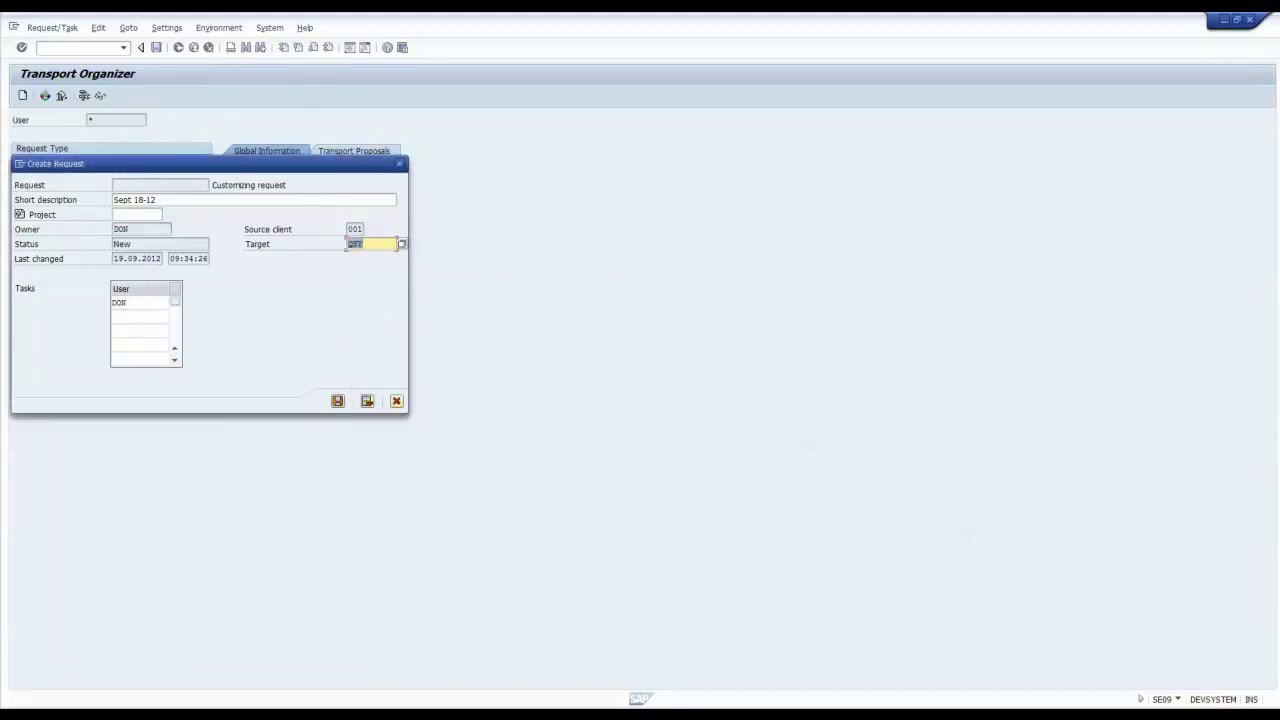
key("Return")
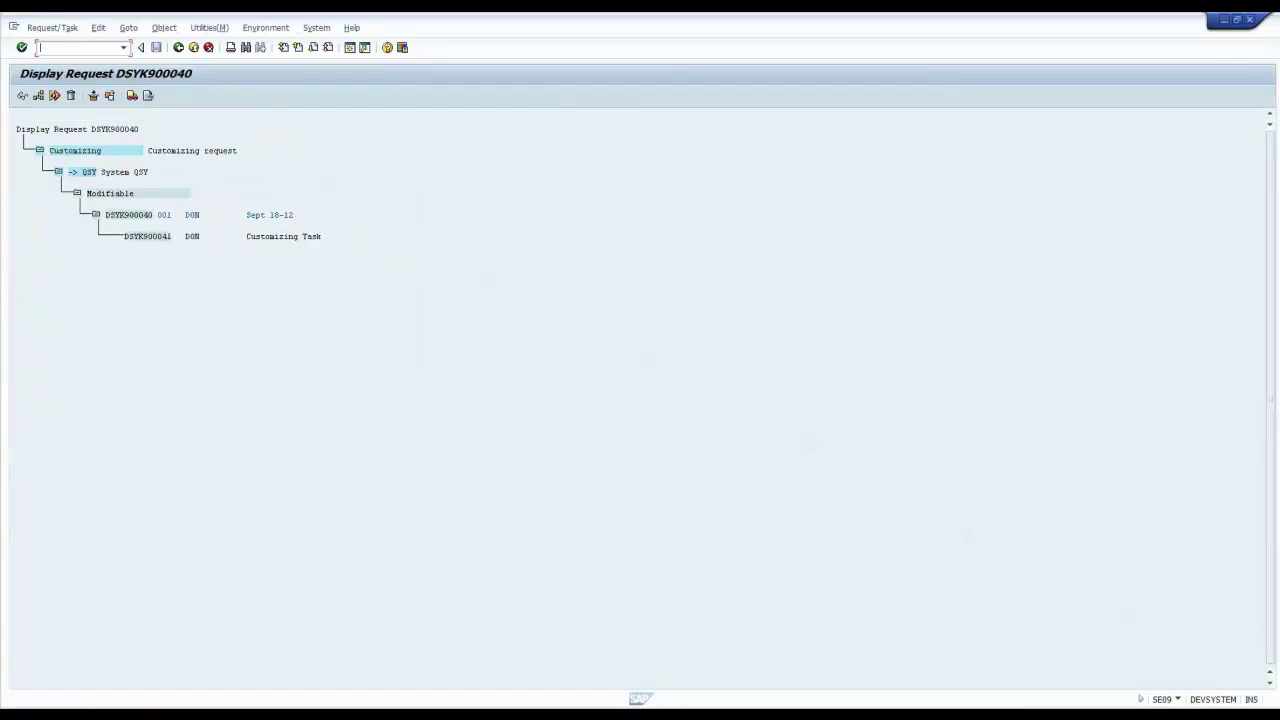
Switch to the ECC DSY machine, open the folder E:\usr\sap\trans\data and move the remote window clear of the request tree.
key("alt+Tab")
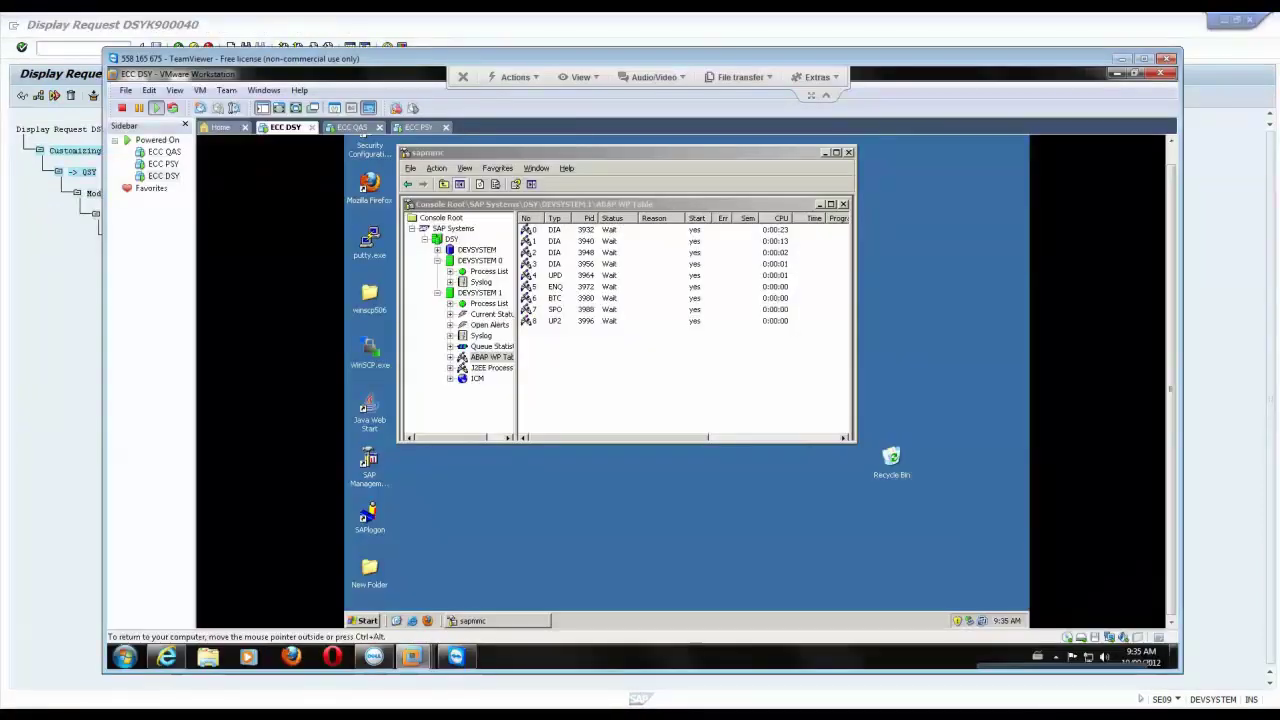
right_click(367, 620)
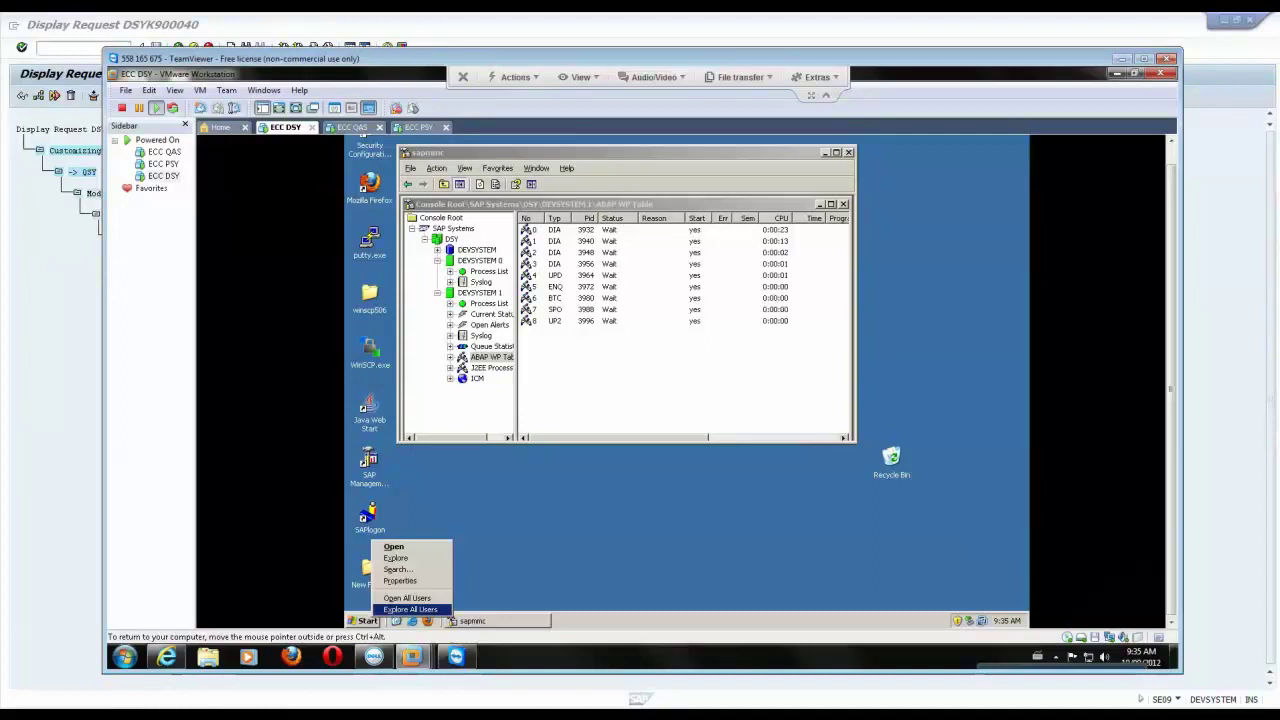
left_click(395, 558)
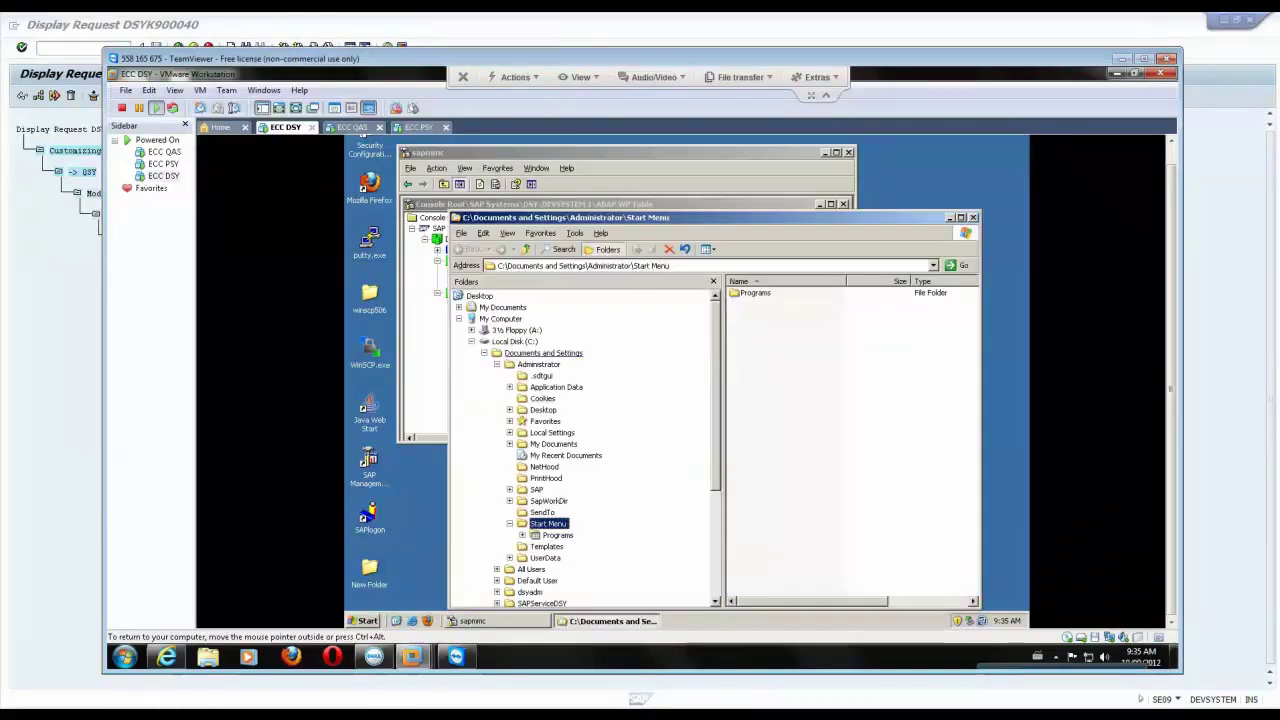
left_click(472, 342)
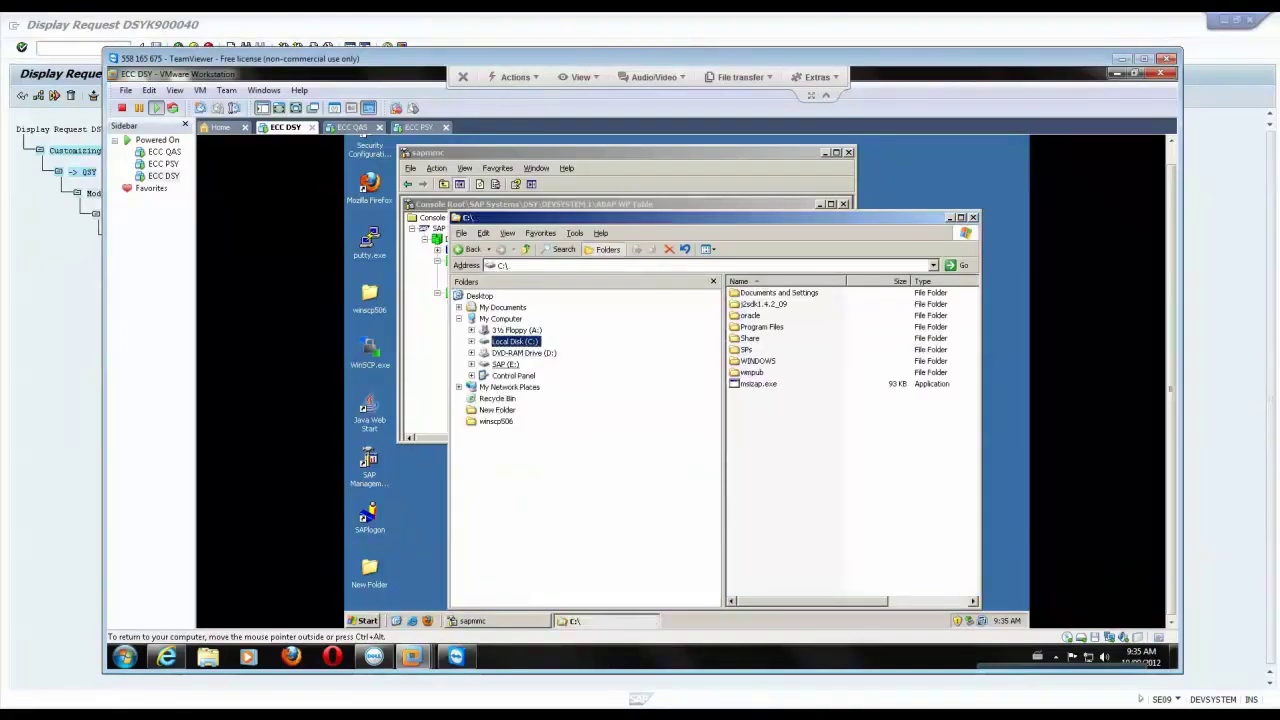
left_click(505, 365)
double_click(745, 338)
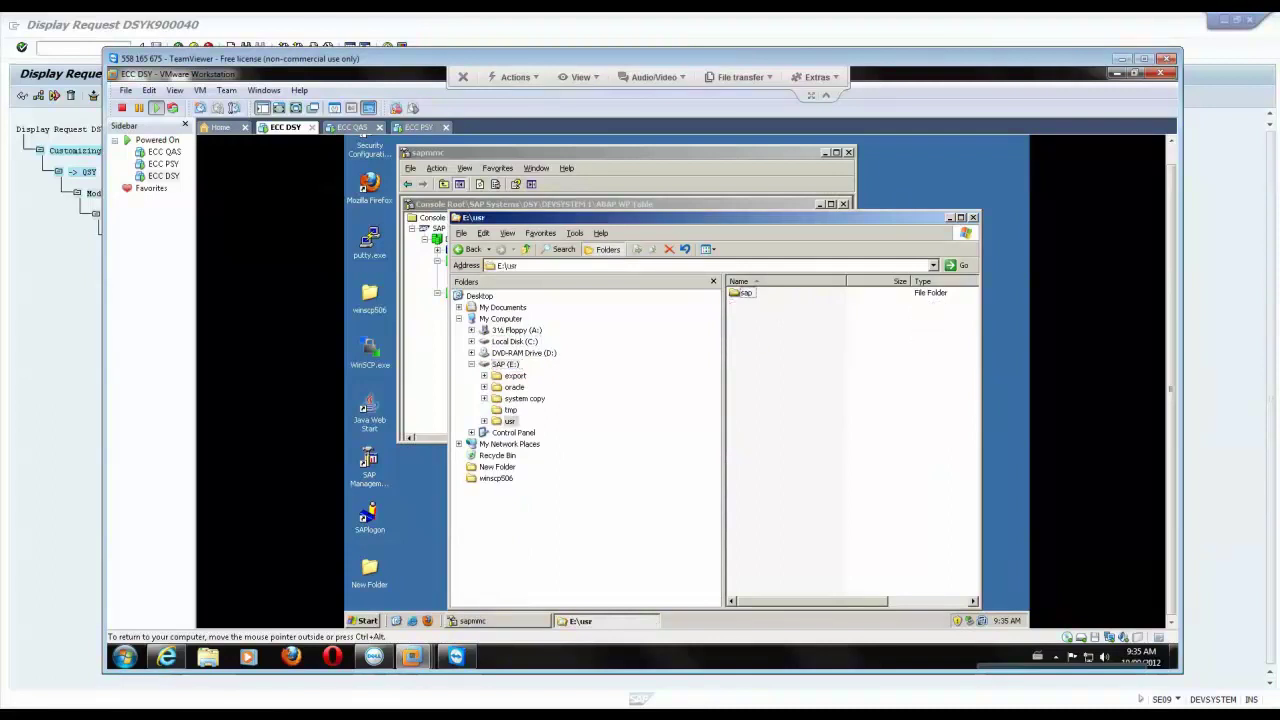
left_click(746, 293)
double_click(746, 293)
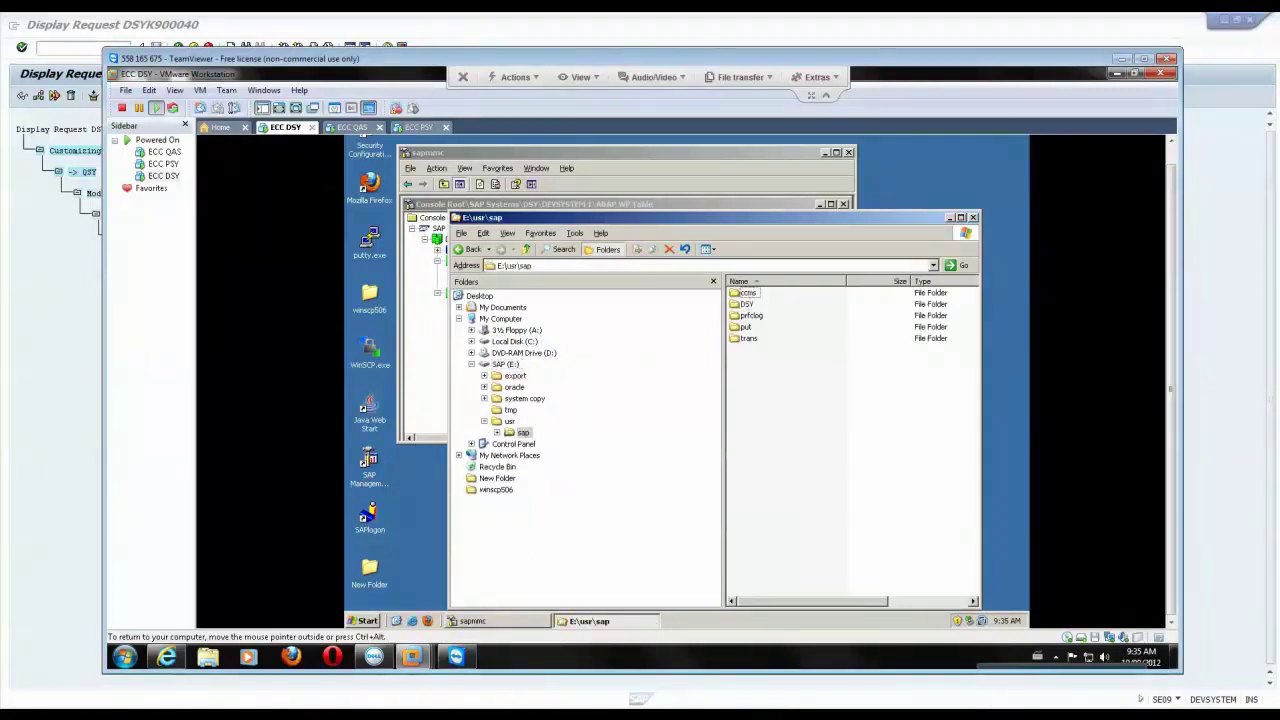
double_click(748, 338)
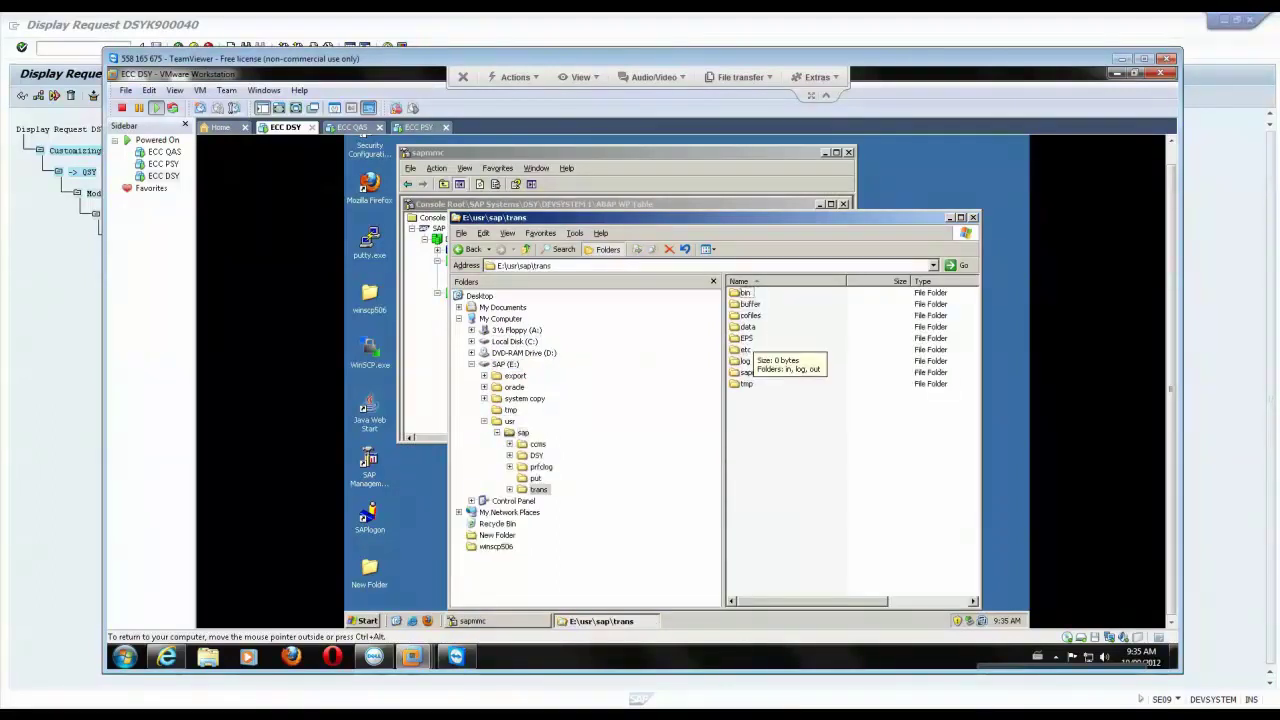
double_click(748, 327)
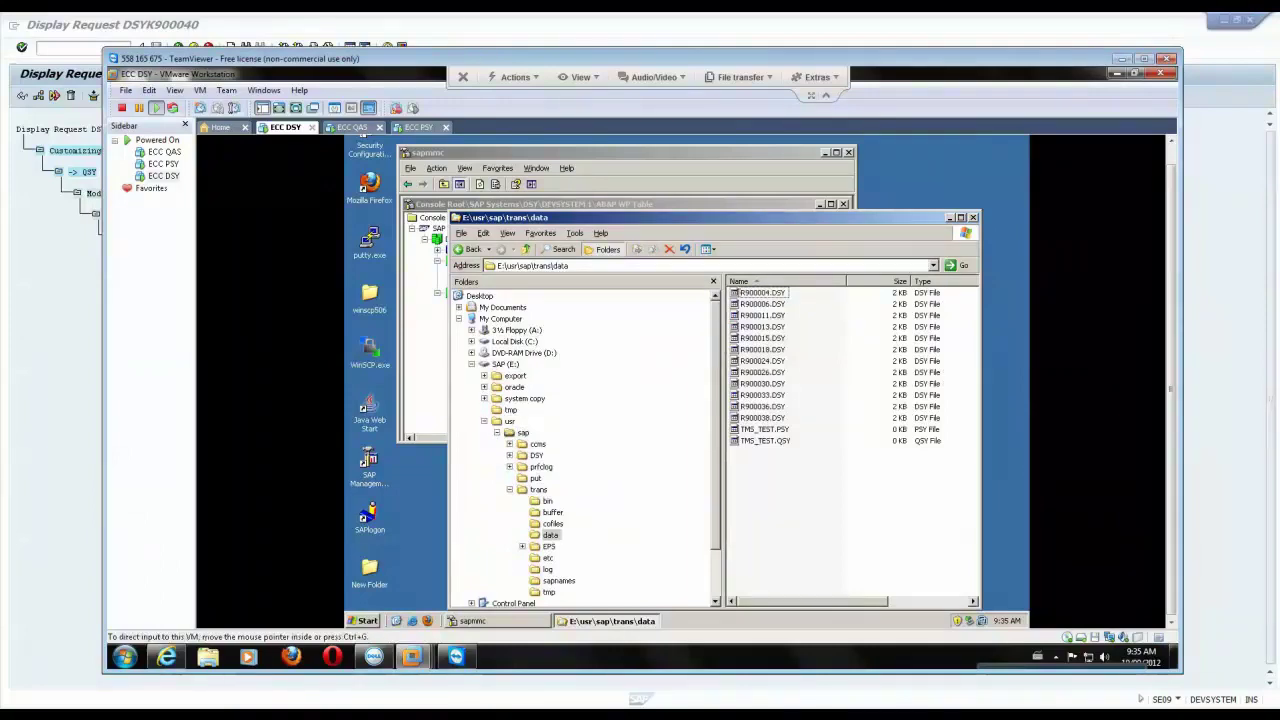
left_click_drag(600, 58, 742, 69)
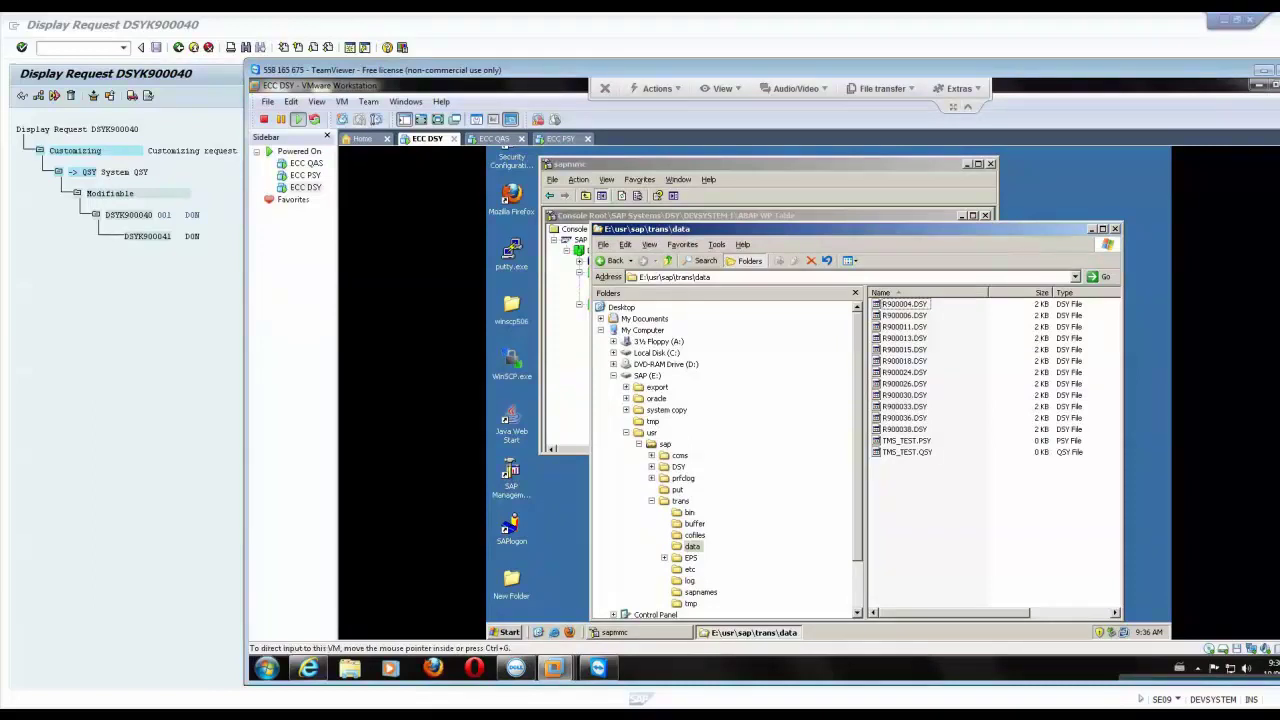
Release the "Sept 18-12" customizing request directly and refresh its transport log overview repeatedly to follow the export.
right_click(132, 216)
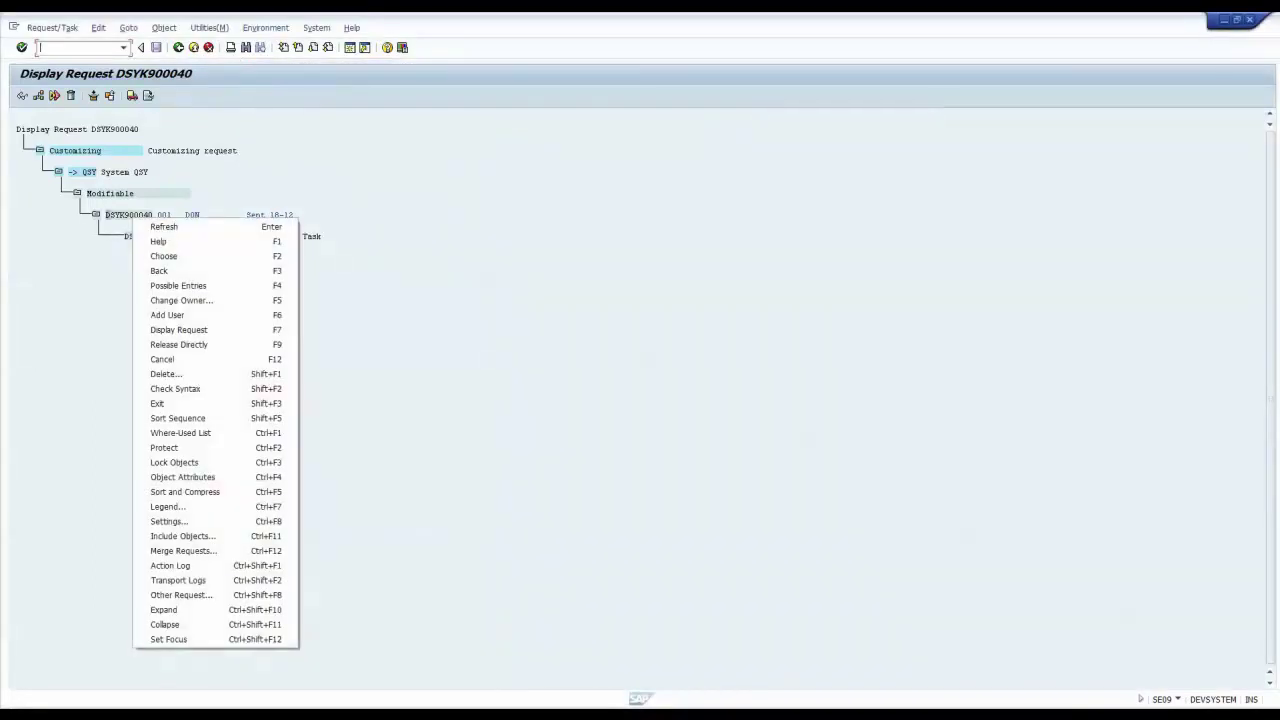
left_click(122, 215)
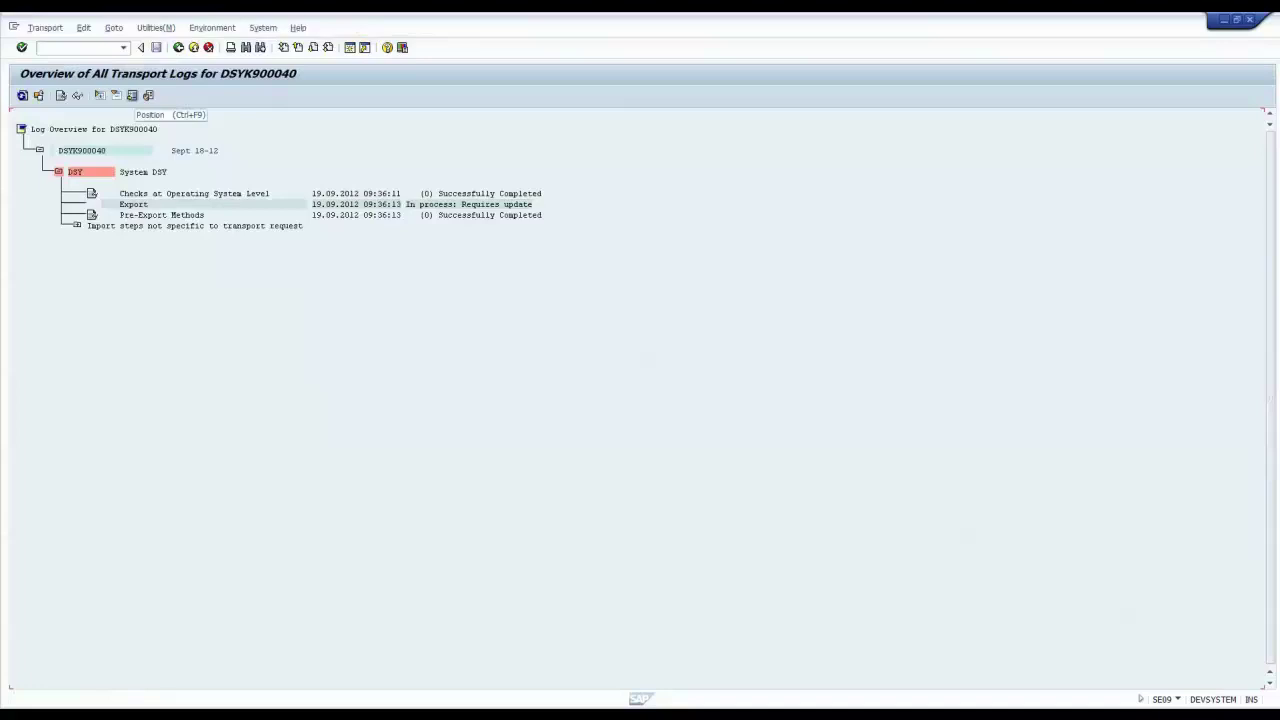
left_click(22, 95)
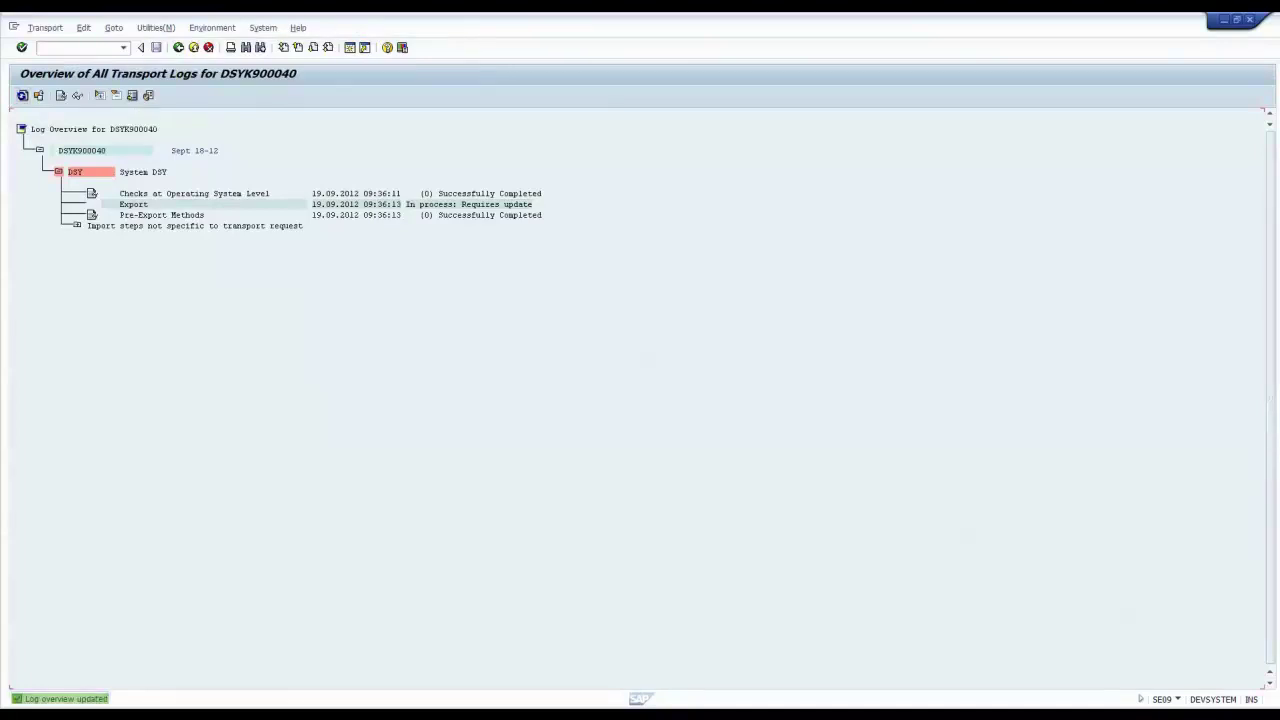
left_click(22, 95)
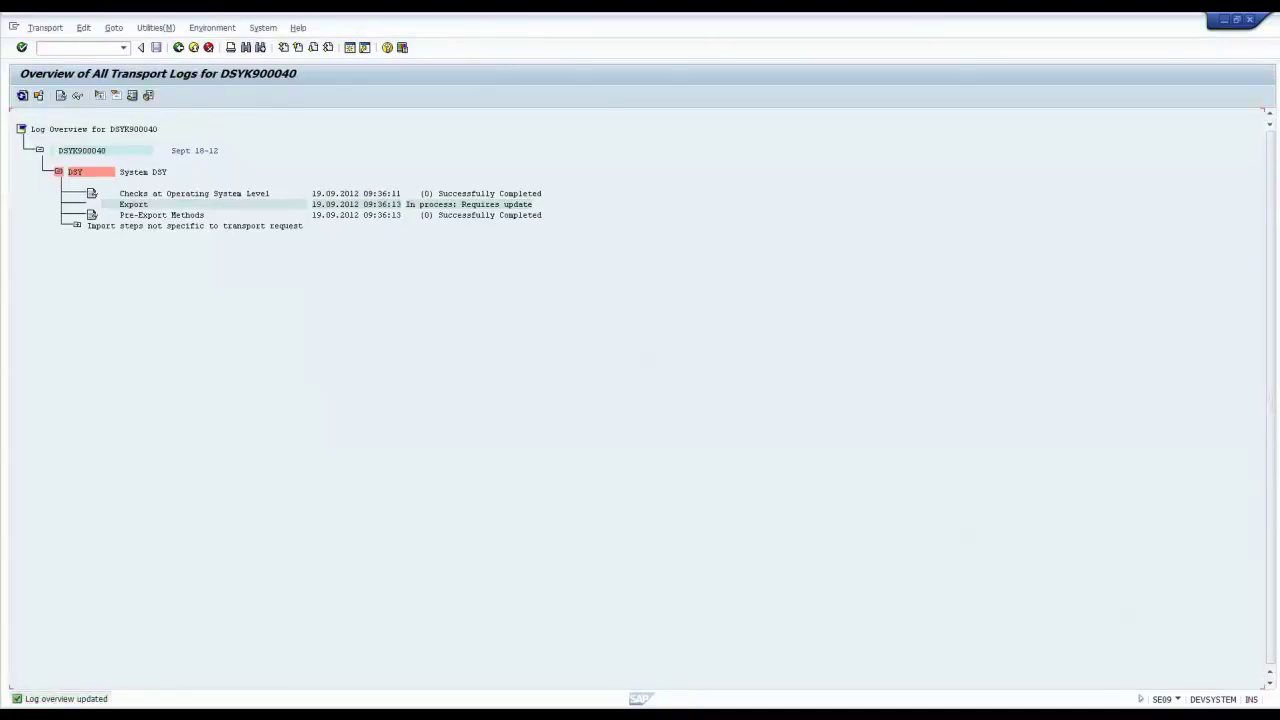
left_click(22, 95)
left_click(22, 95)
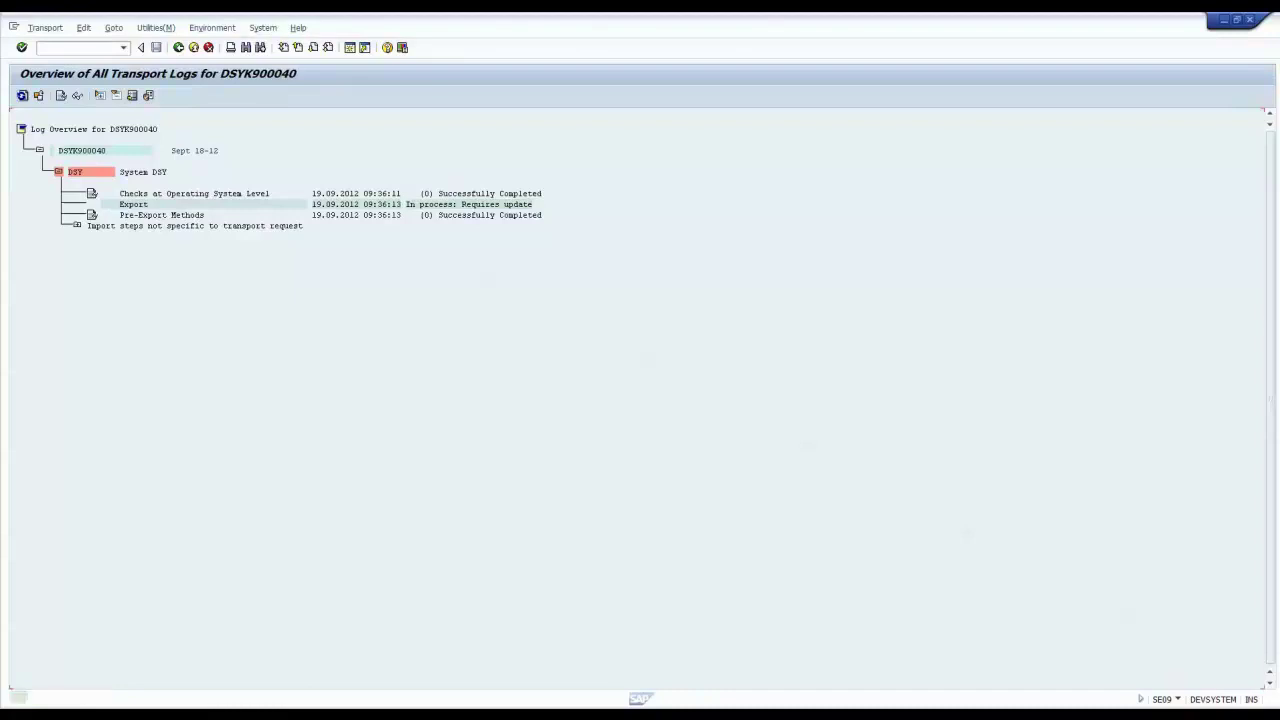
left_click(22, 95)
left_click(22, 95)
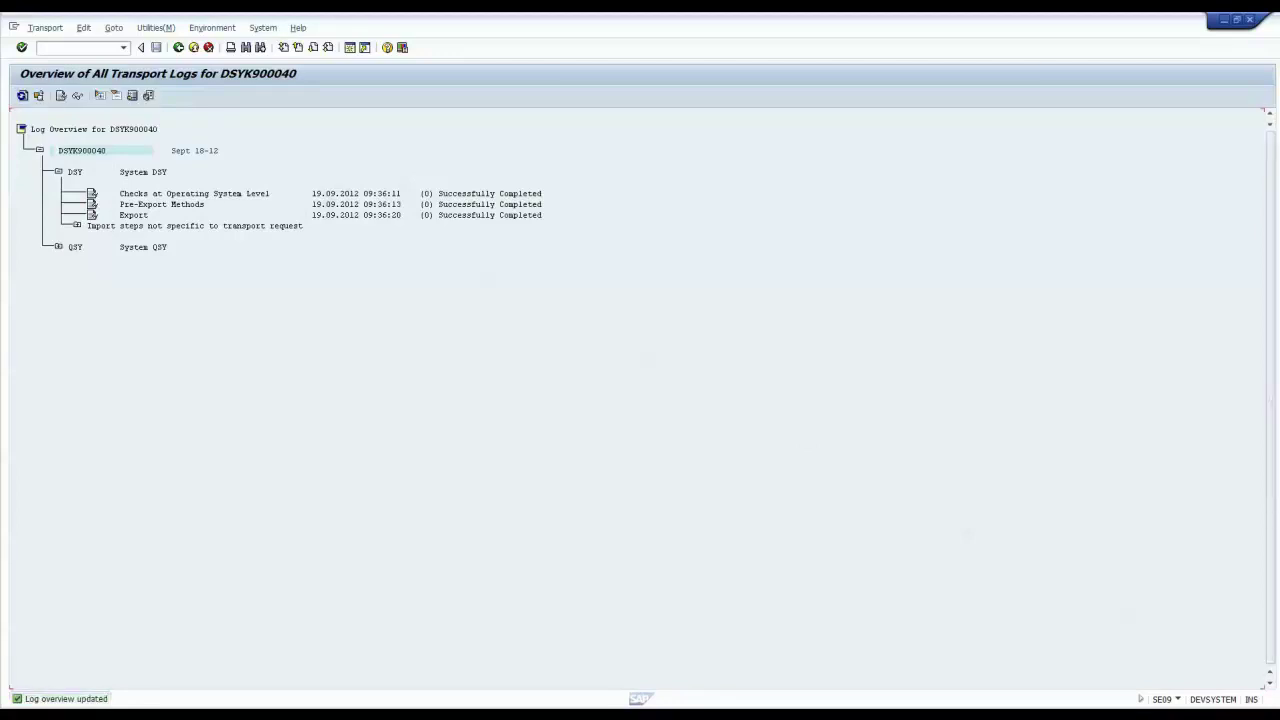
Minimize the DSY session, run transaction STMS in the QSY system and enlarge its window beside the transport data folder.
left_click(1237, 20)
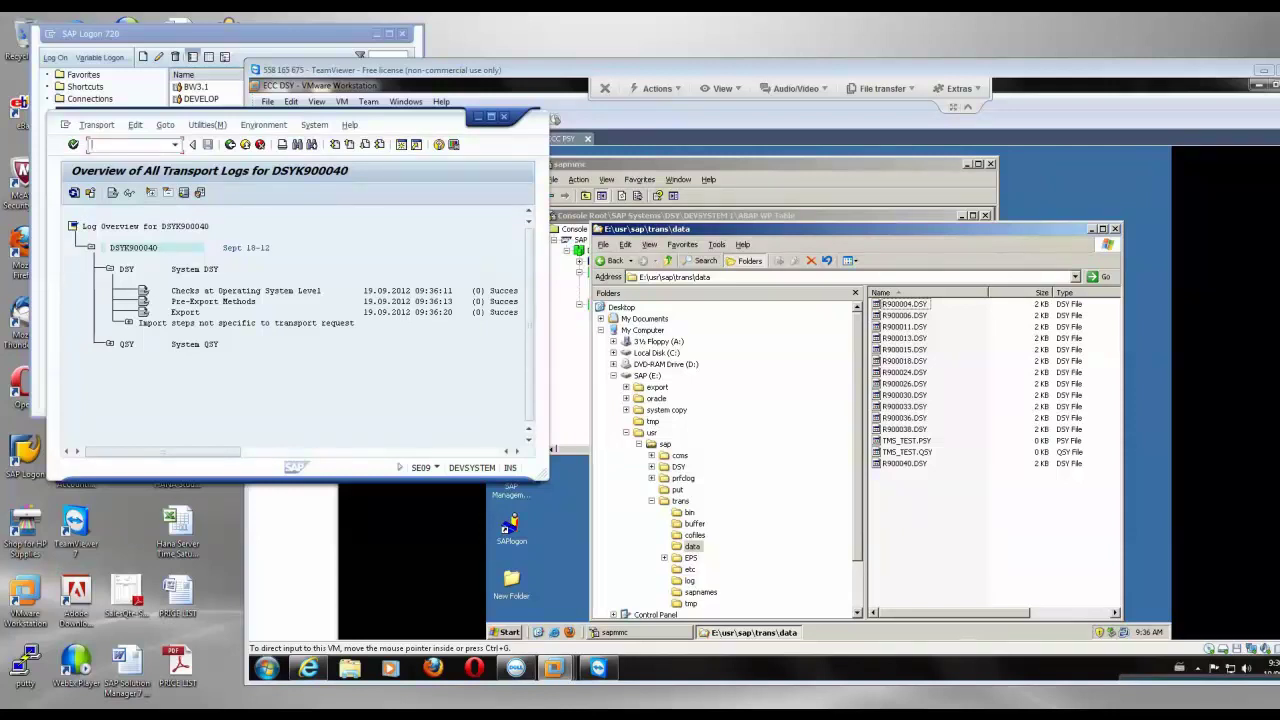
left_click(478, 116)
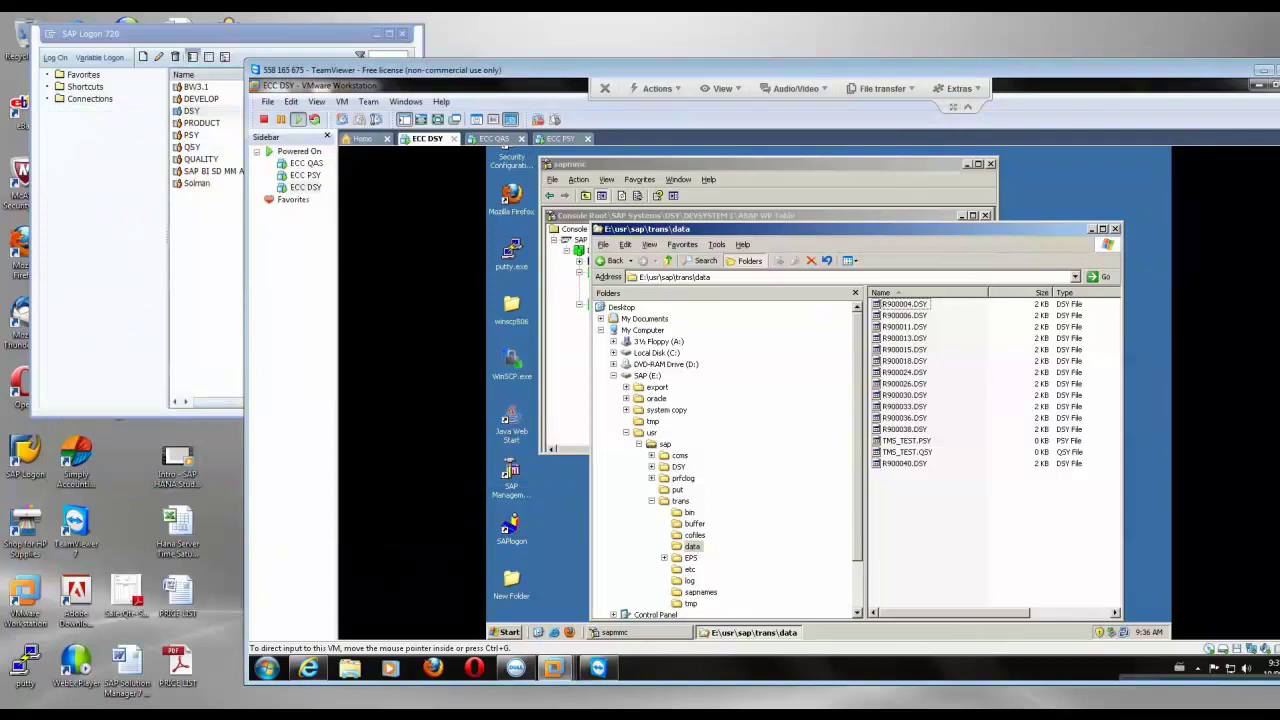
left_click(192, 147)
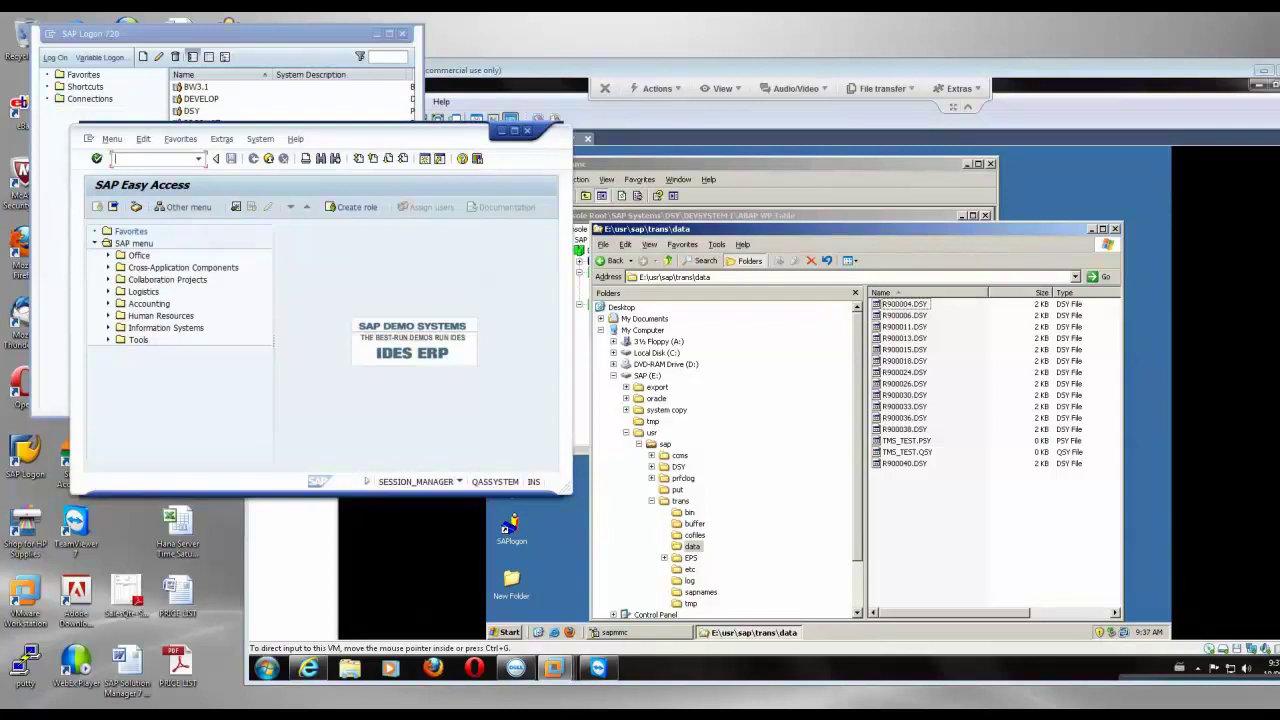
type("stms")
key("Return")
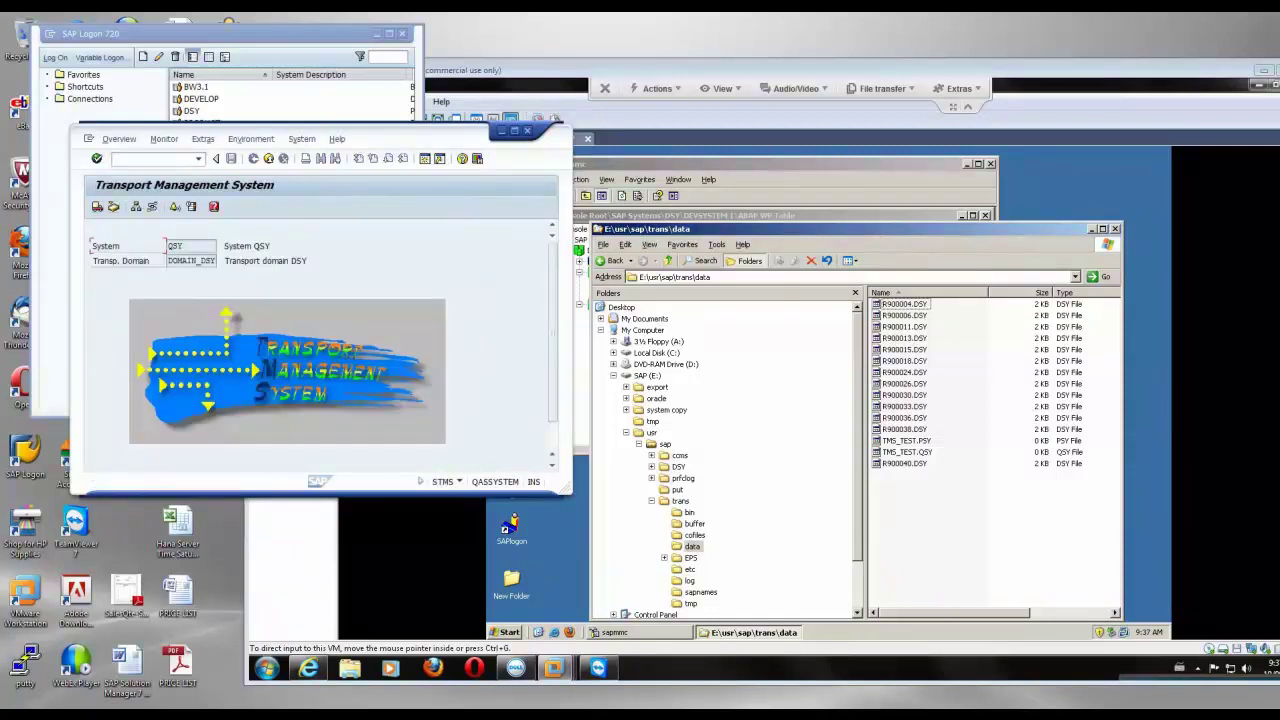
left_click_drag(320, 494, 320, 671)
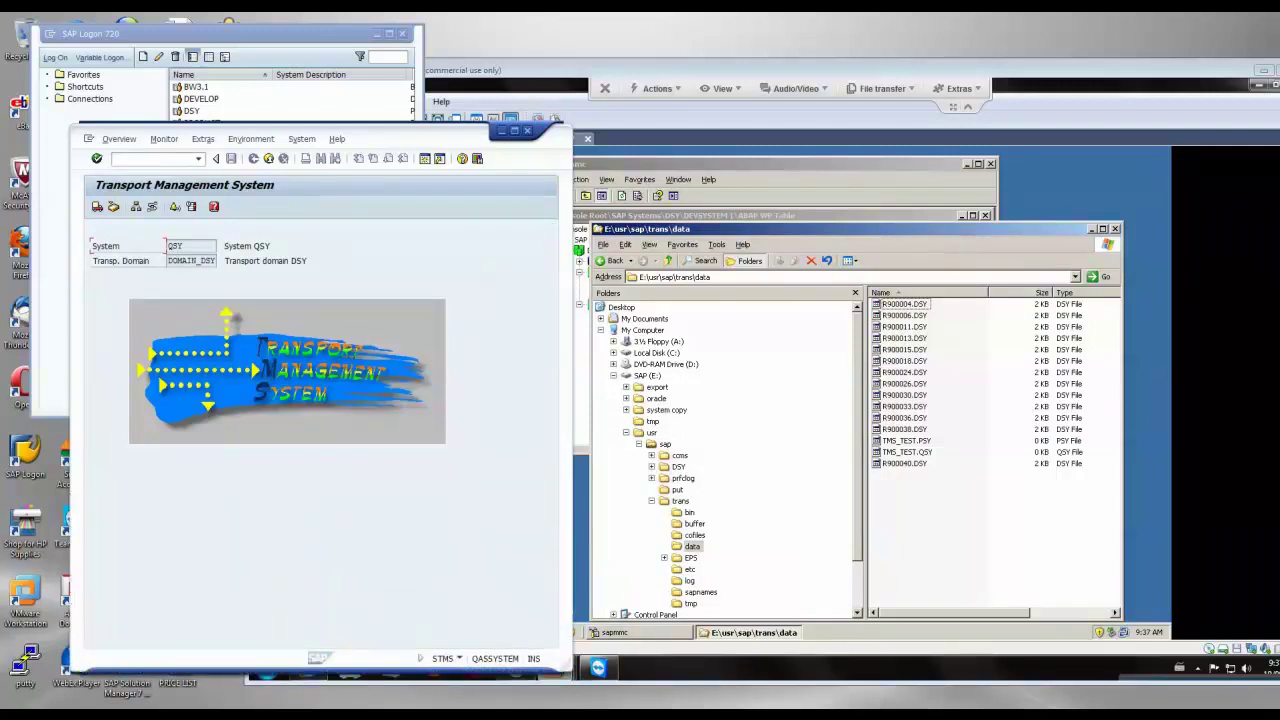
left_click_drag(320, 123, 320, 71)
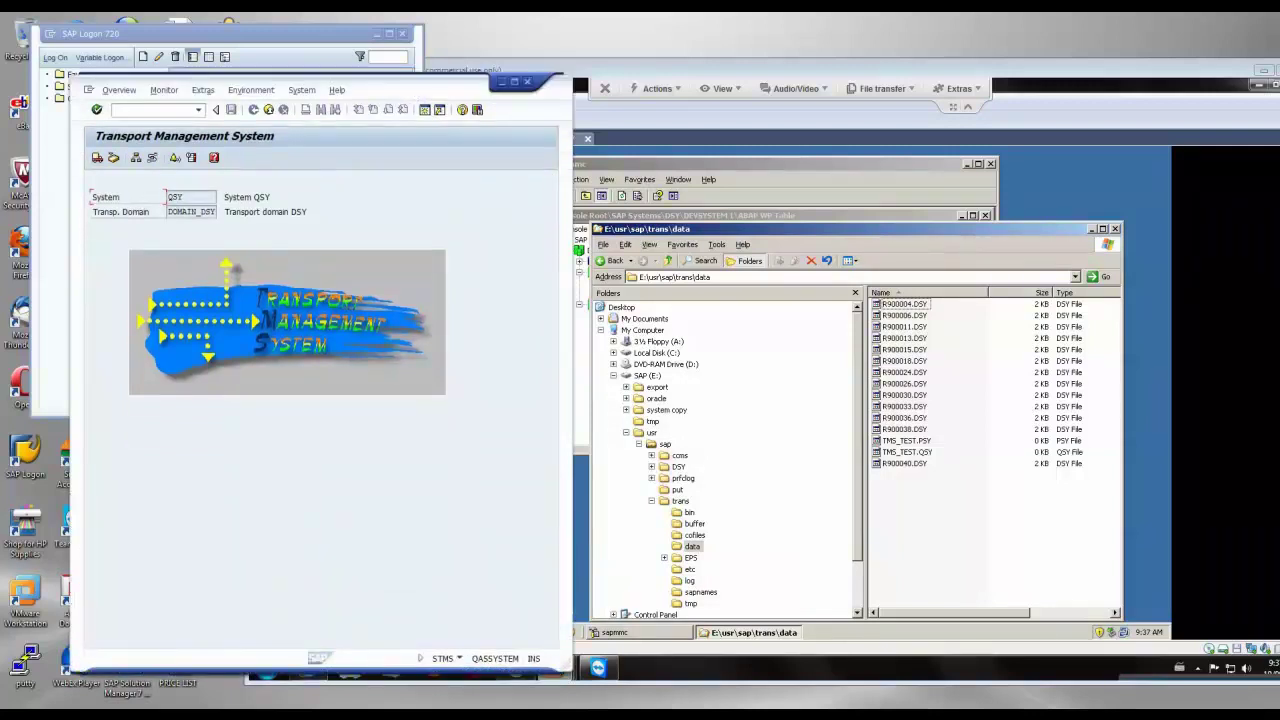
Maximize the Transport Management System window, open the import queue of System QSY and refresh it.
left_click(515, 80)
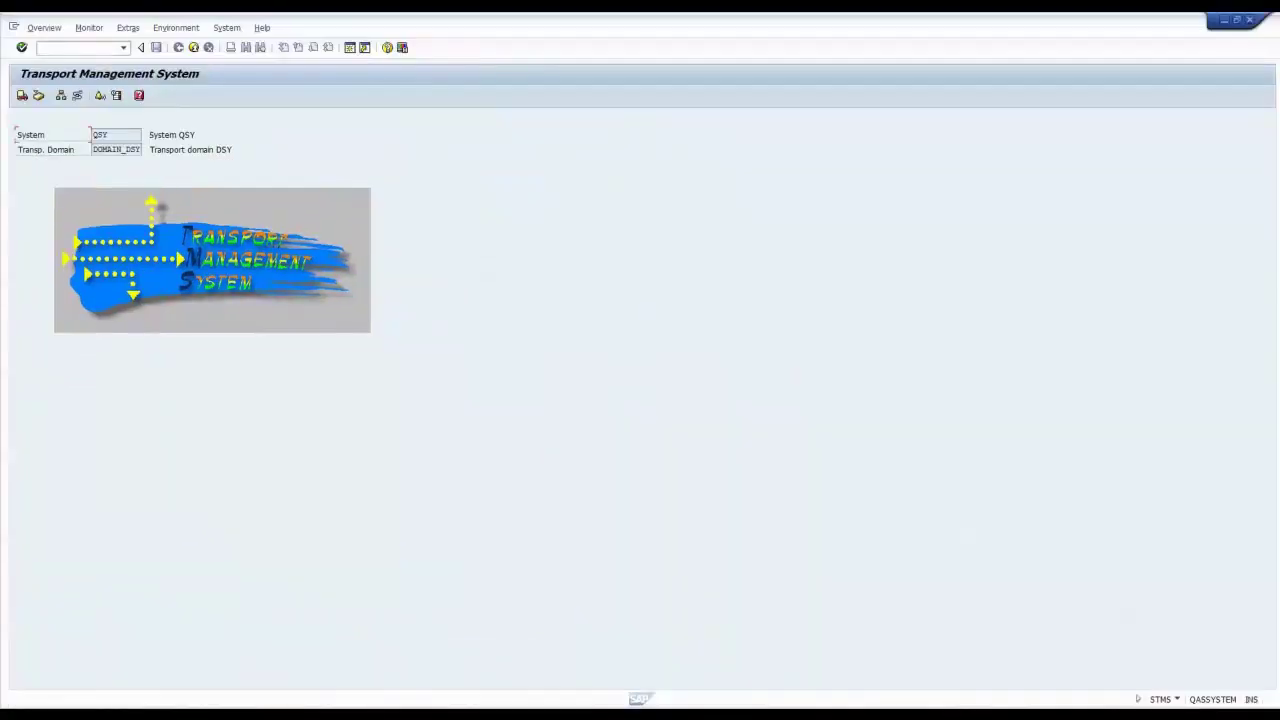
left_click(22, 96)
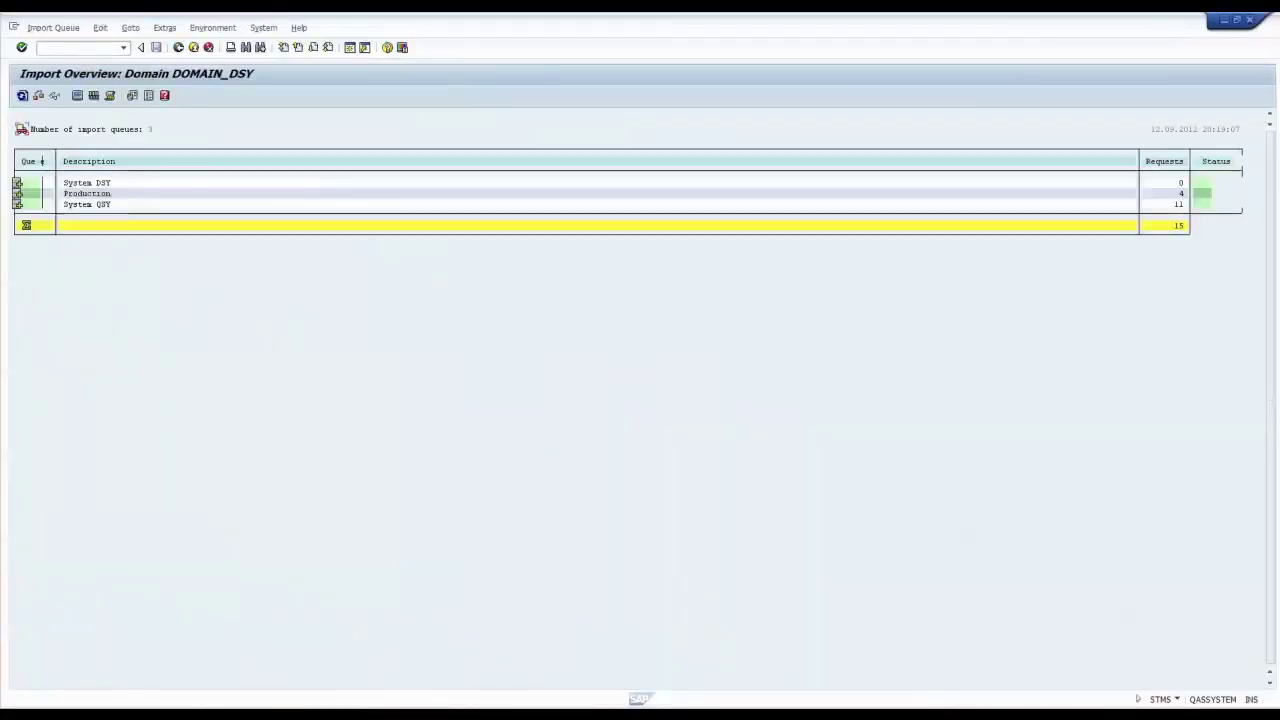
double_click(89, 204)
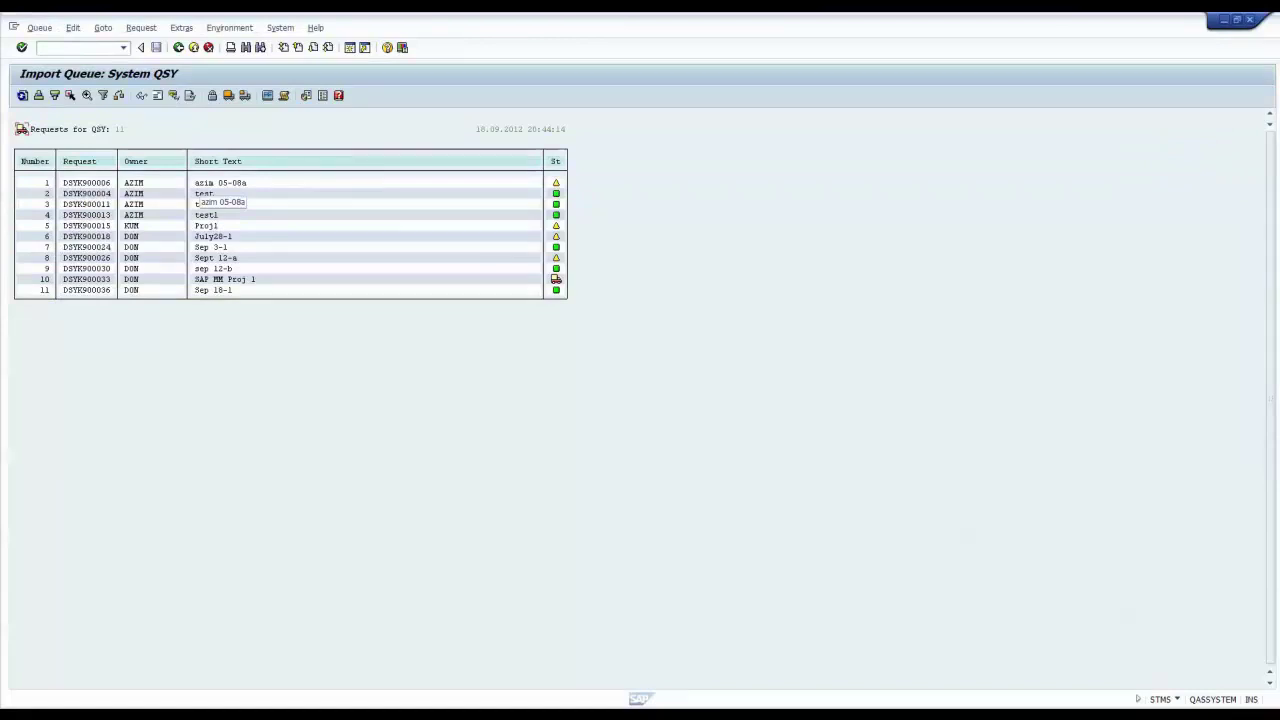
key("F5")
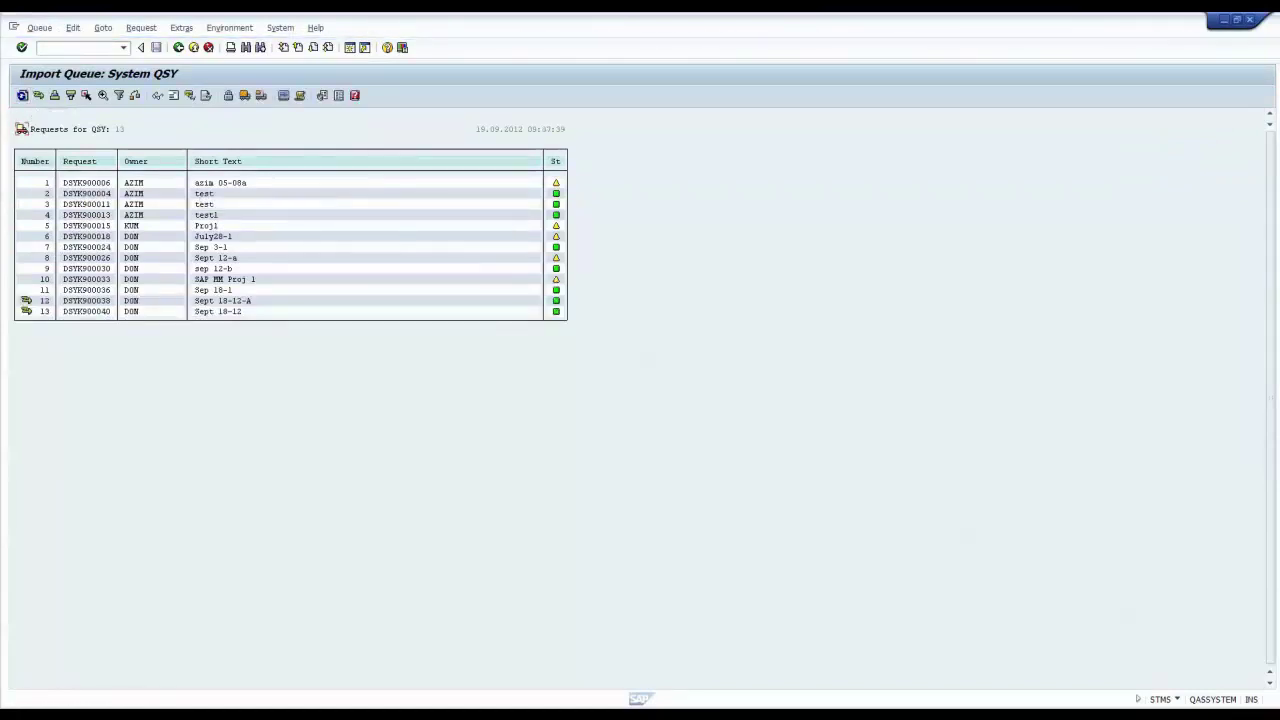
Select the "Sept 18-12" request and transfer the transport files of the pending requests in the QSY import queue.
left_click(235, 311)
left_click(40, 28)
left_click(60, 73)
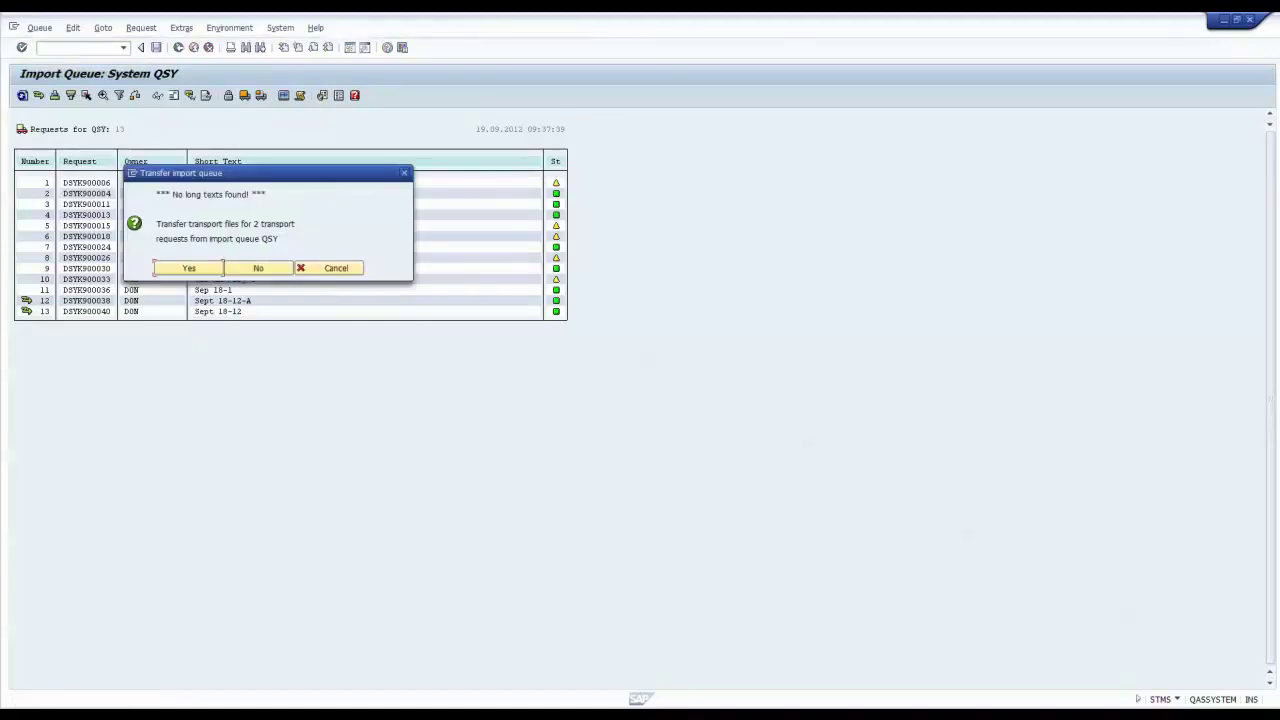
key("Return")
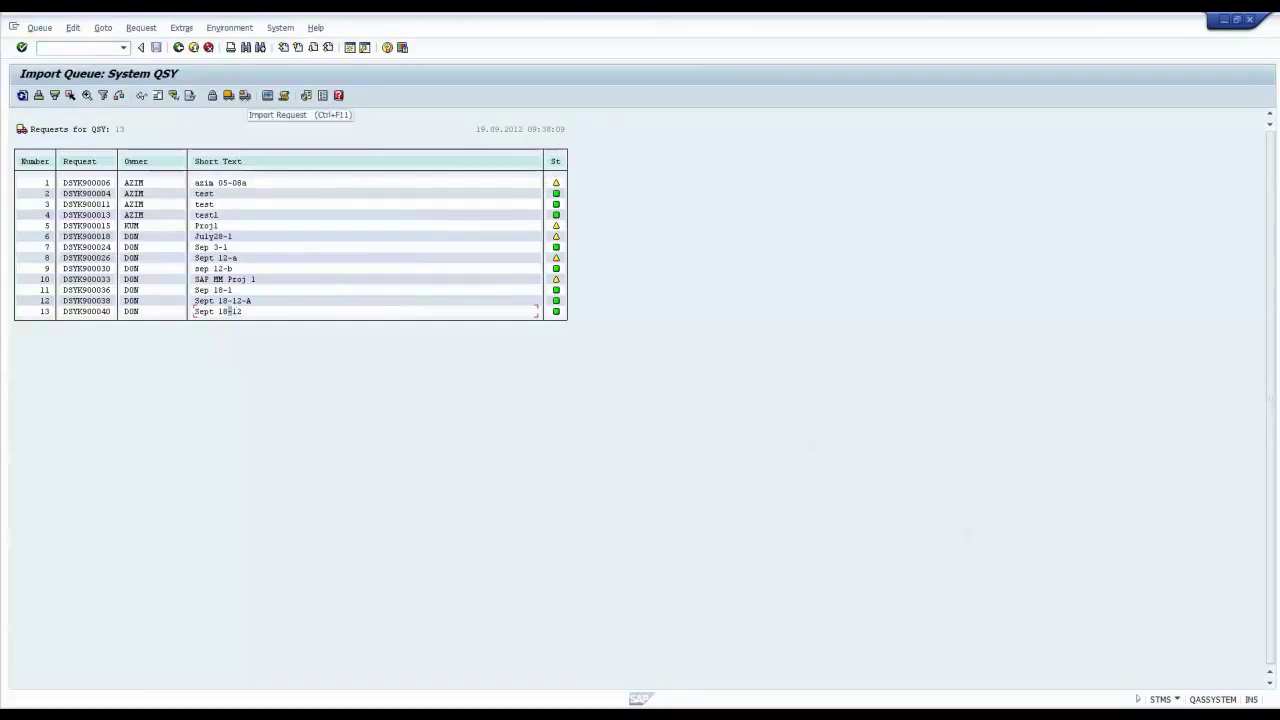
Import the "Sept 18-12" request into system QSY with target client 800 and an immediate start.
left_click(244, 95)
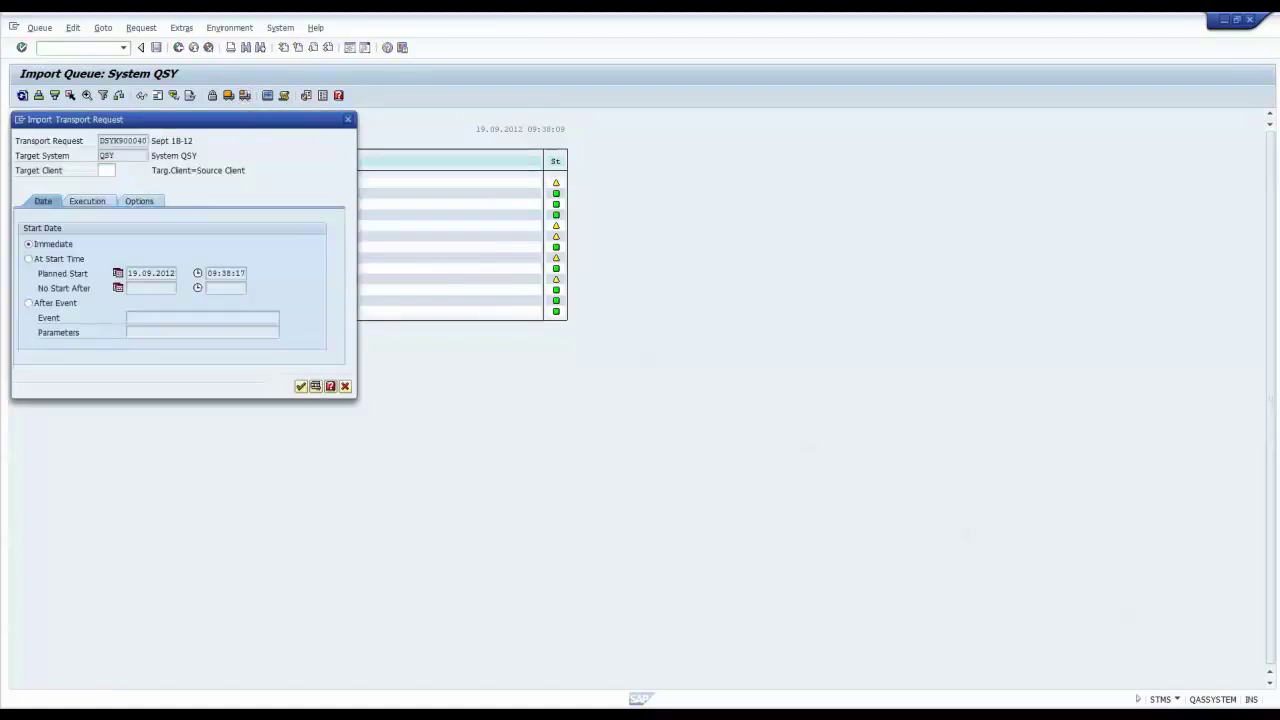
key("F4")
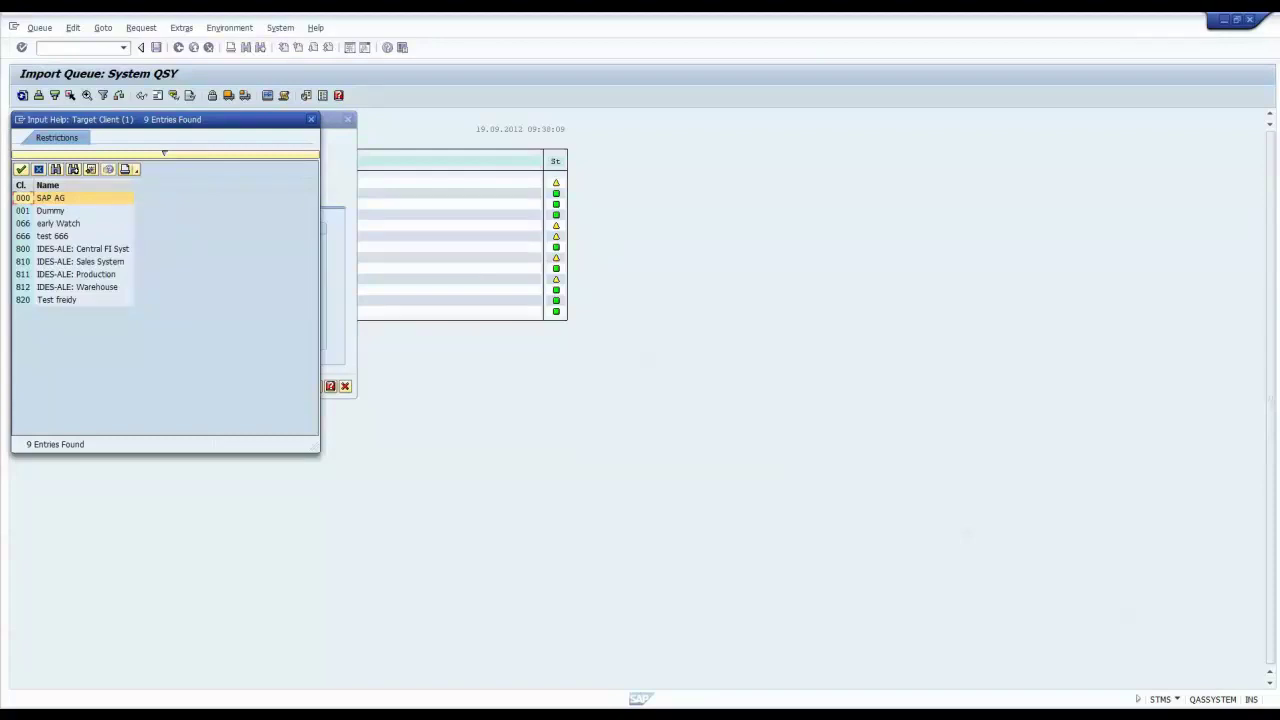
double_click(50, 211)
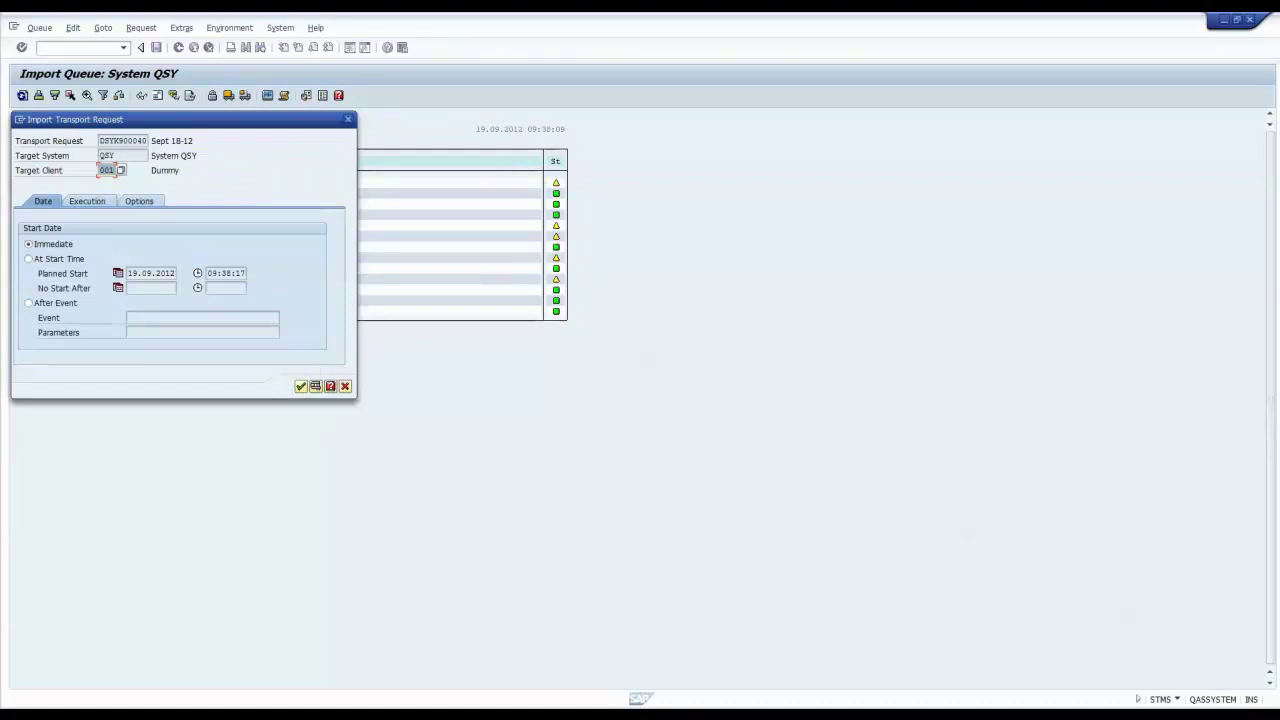
key("F4")
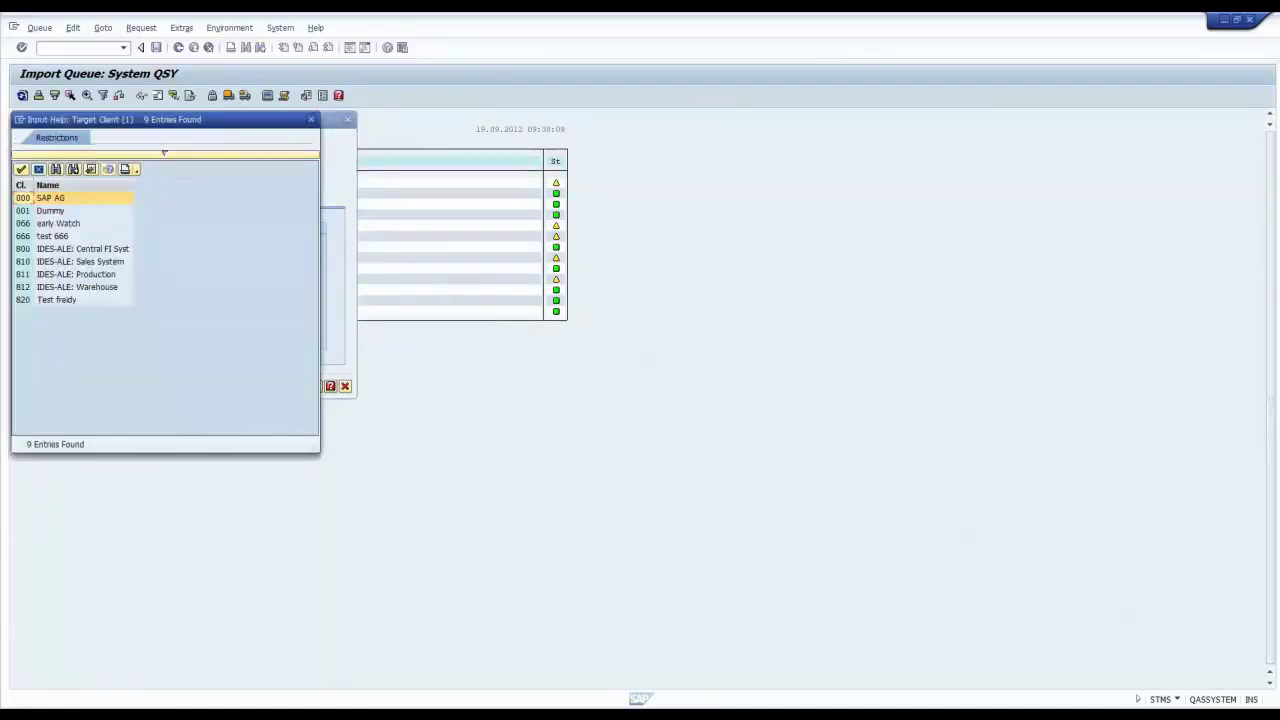
key("Down")
key("Down")
key("Down")
key("Down")
key("Return")
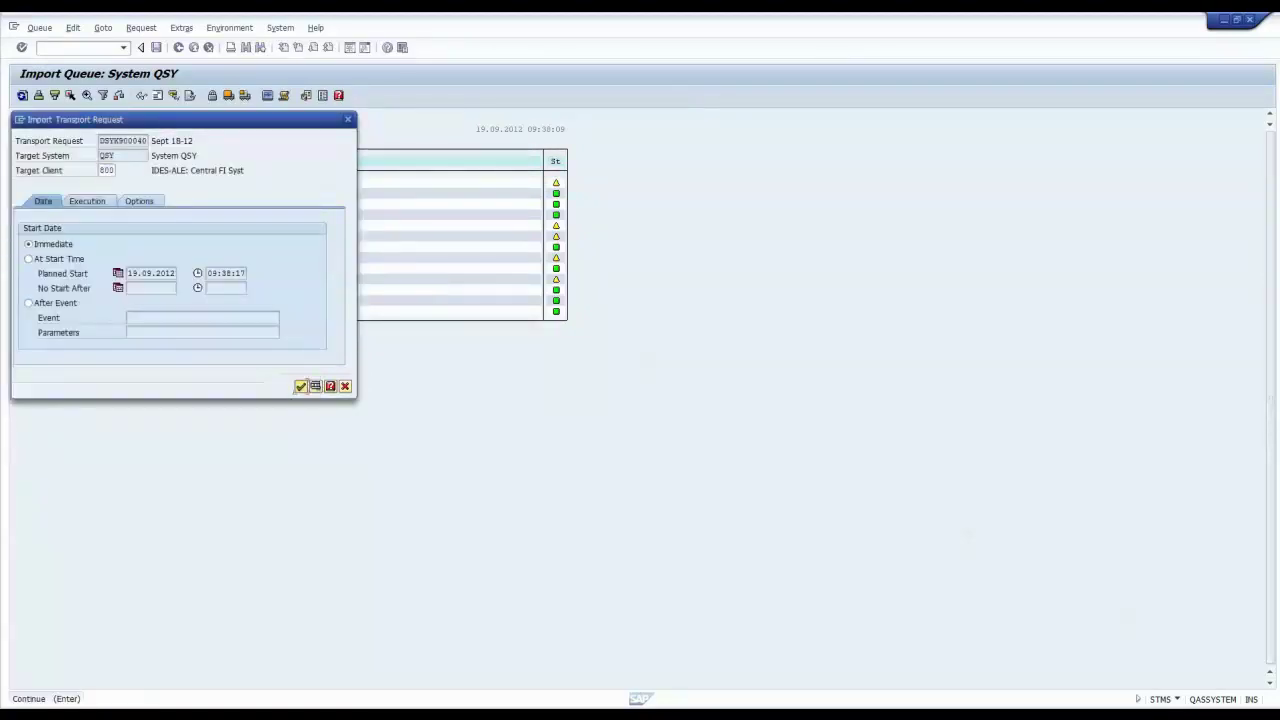
left_click(300, 386)
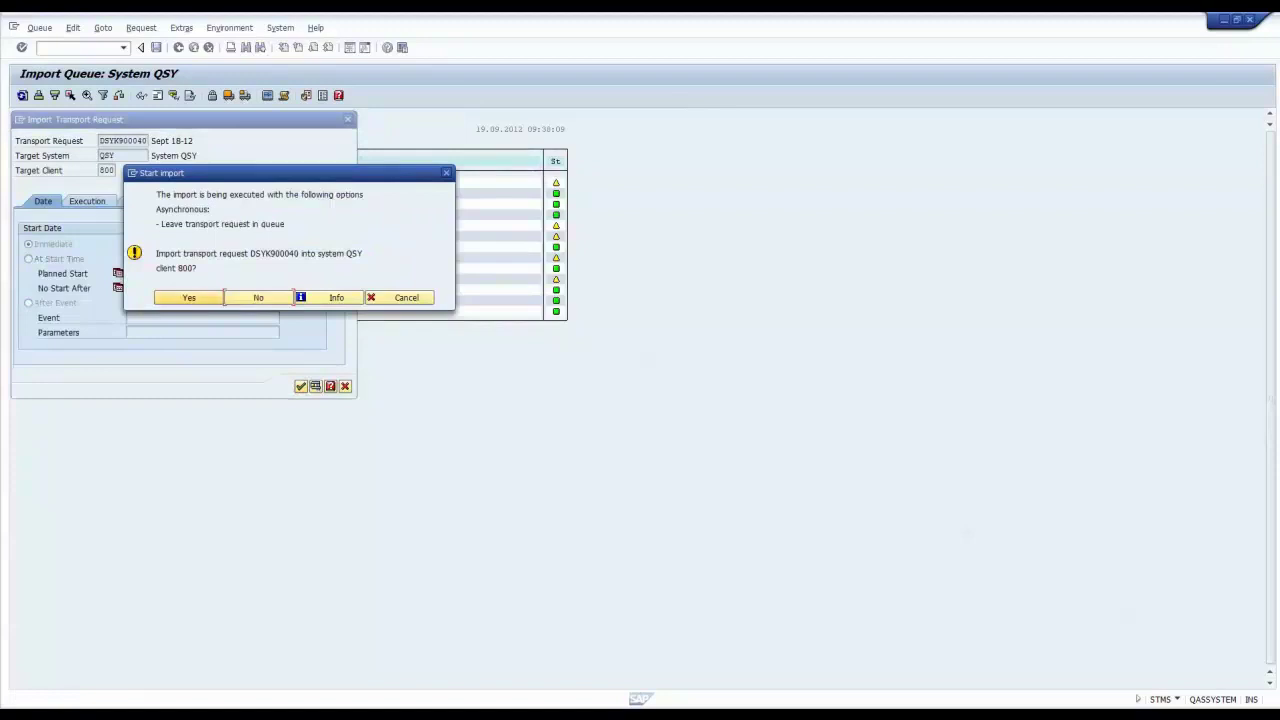
key("Return")
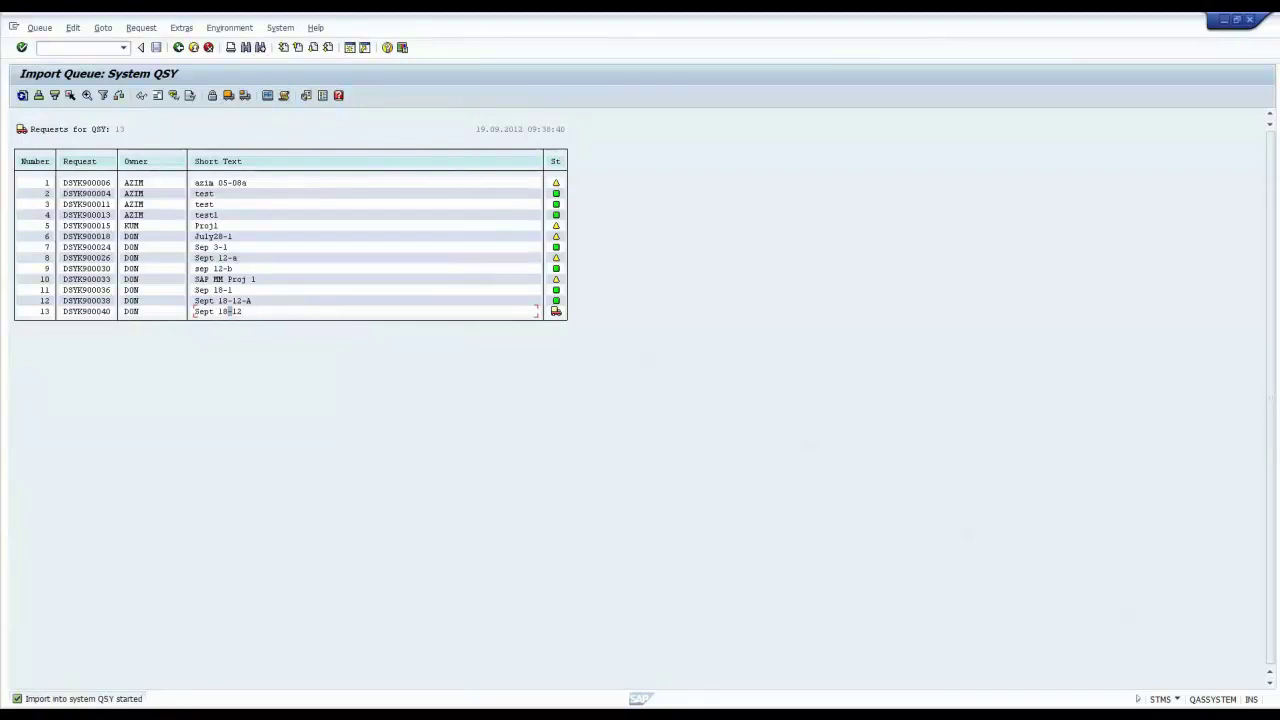
Return to the import overview of DOMAIN_DSY, open the Production system's import queue and refresh it.
left_click(178, 48)
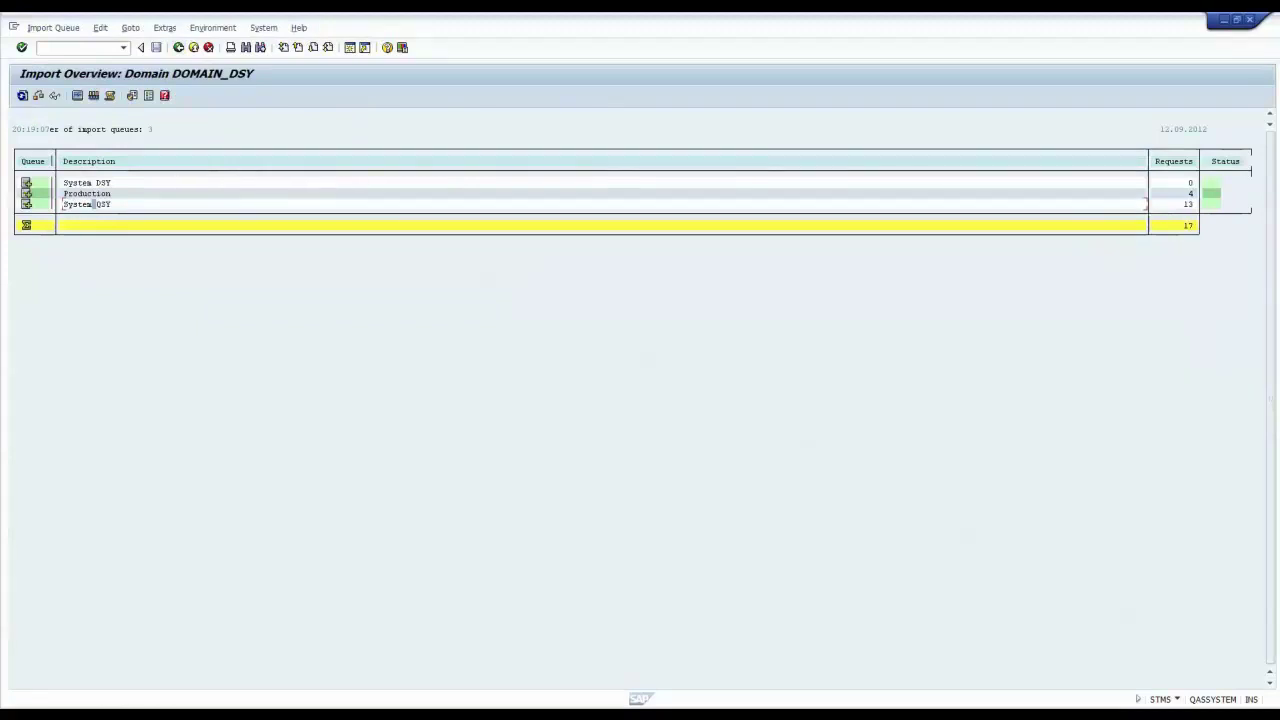
left_click(475, 714)
left_click(475, 626)
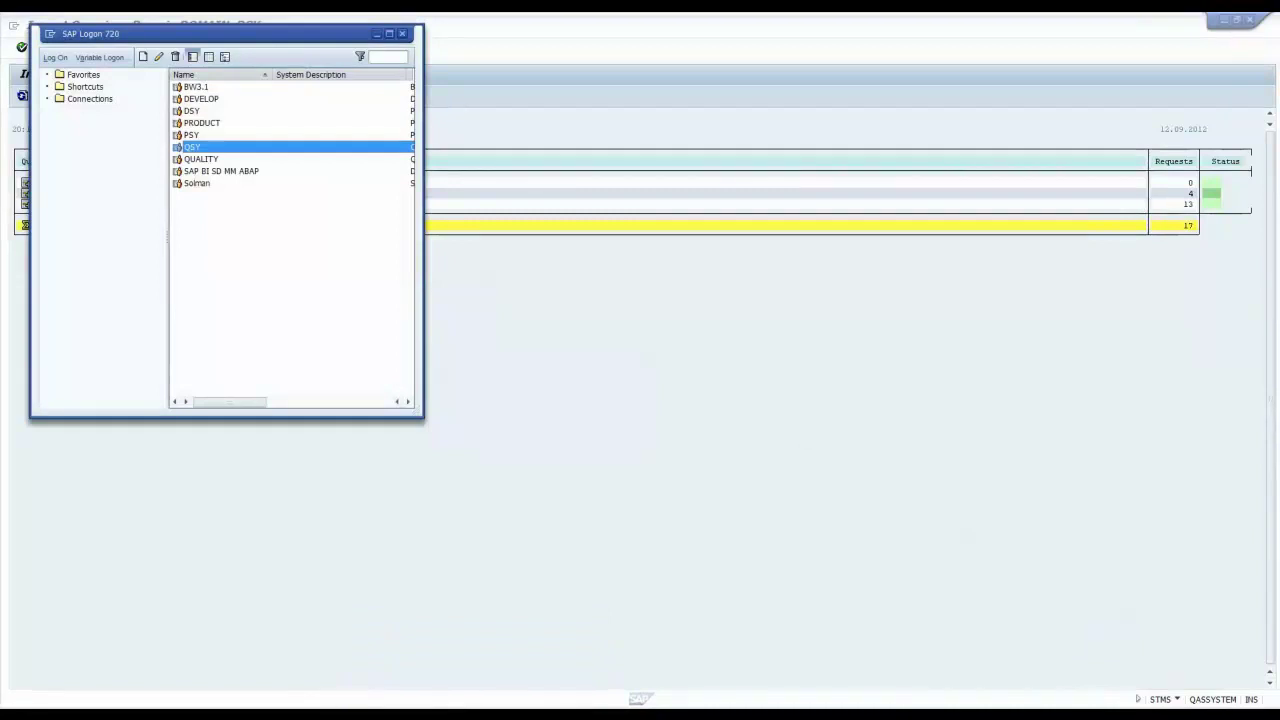
key("alt+Tab")
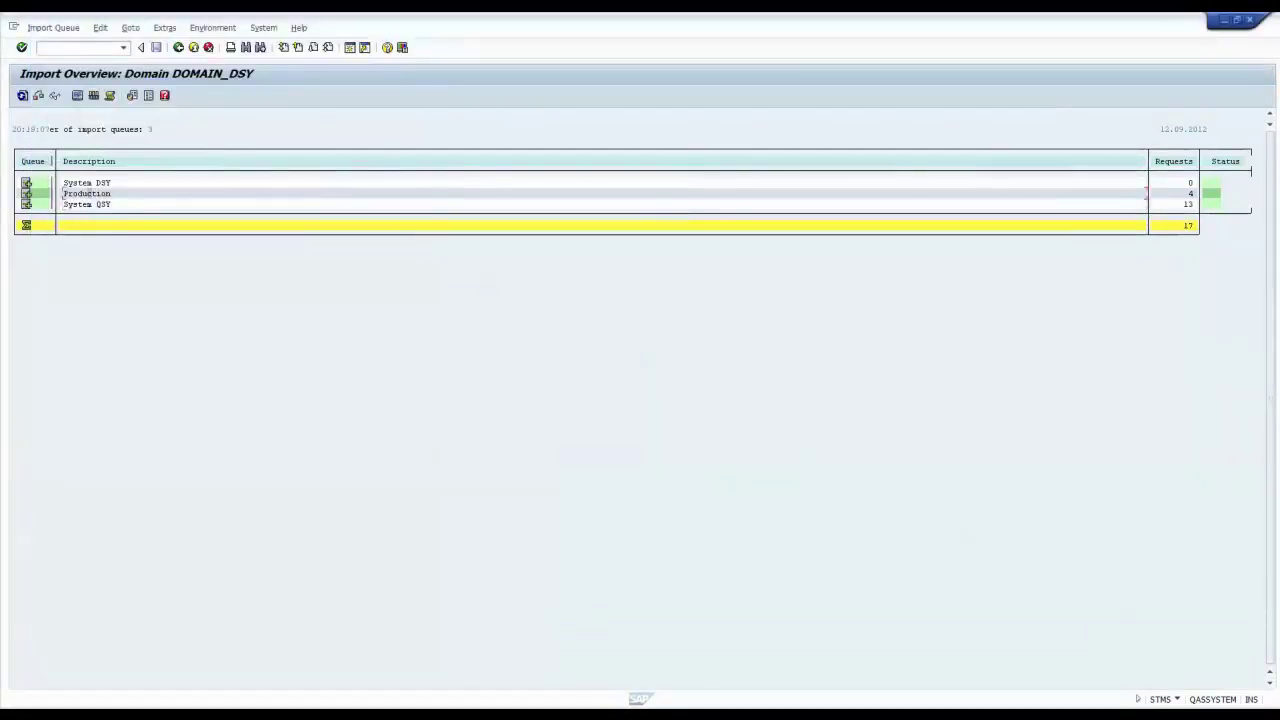
double_click(89, 193)
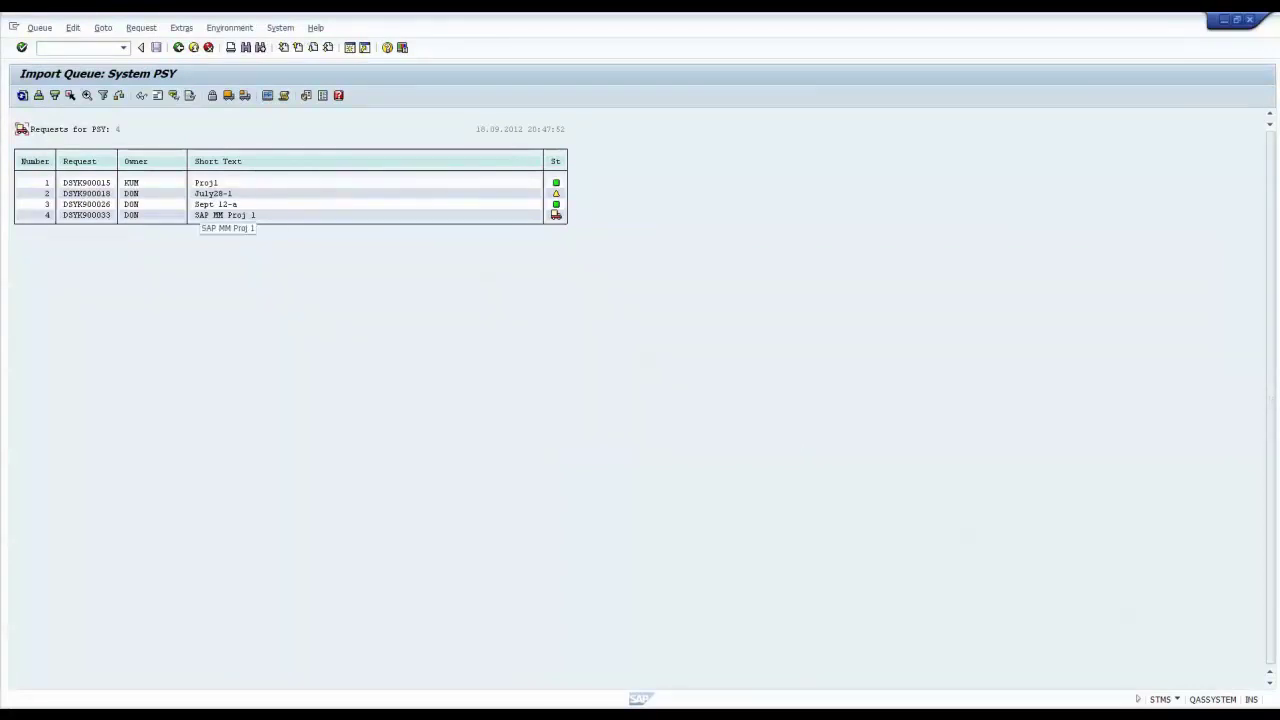
left_click(22, 96)
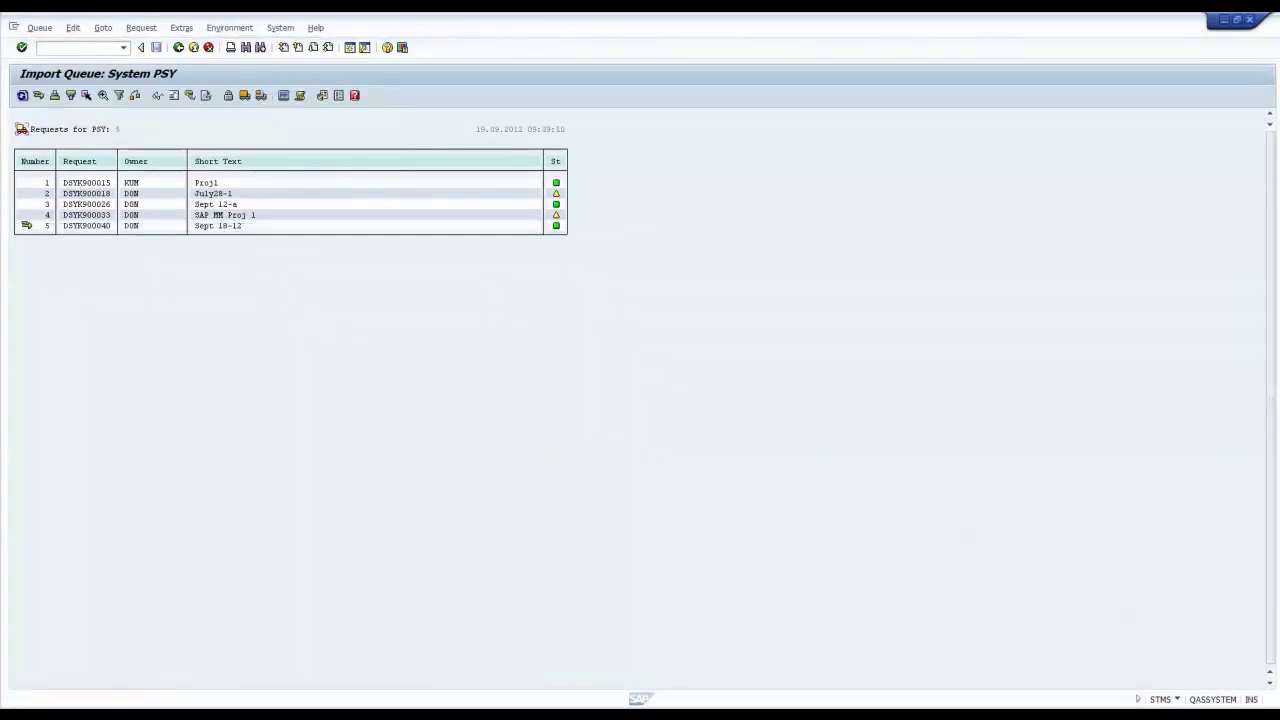
Try to import the "Sept 18-12" request directly from the PSY import queue.
left_click(230, 225)
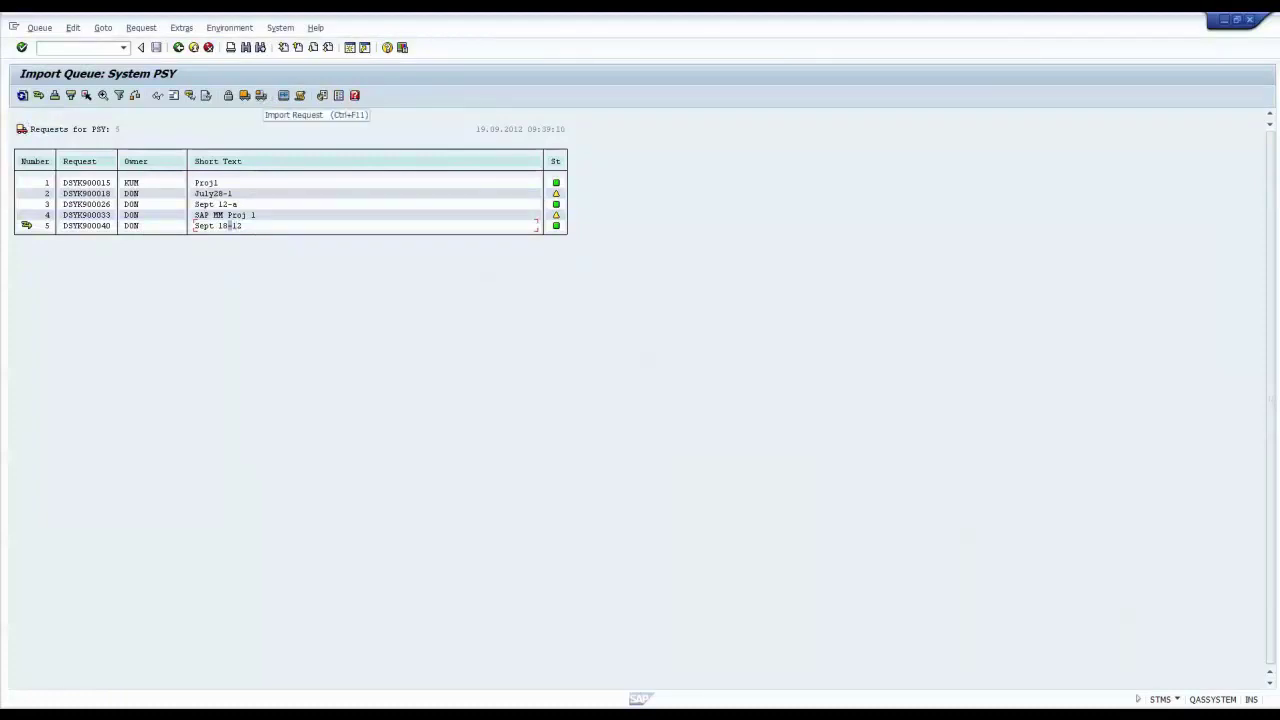
left_click(260, 95)
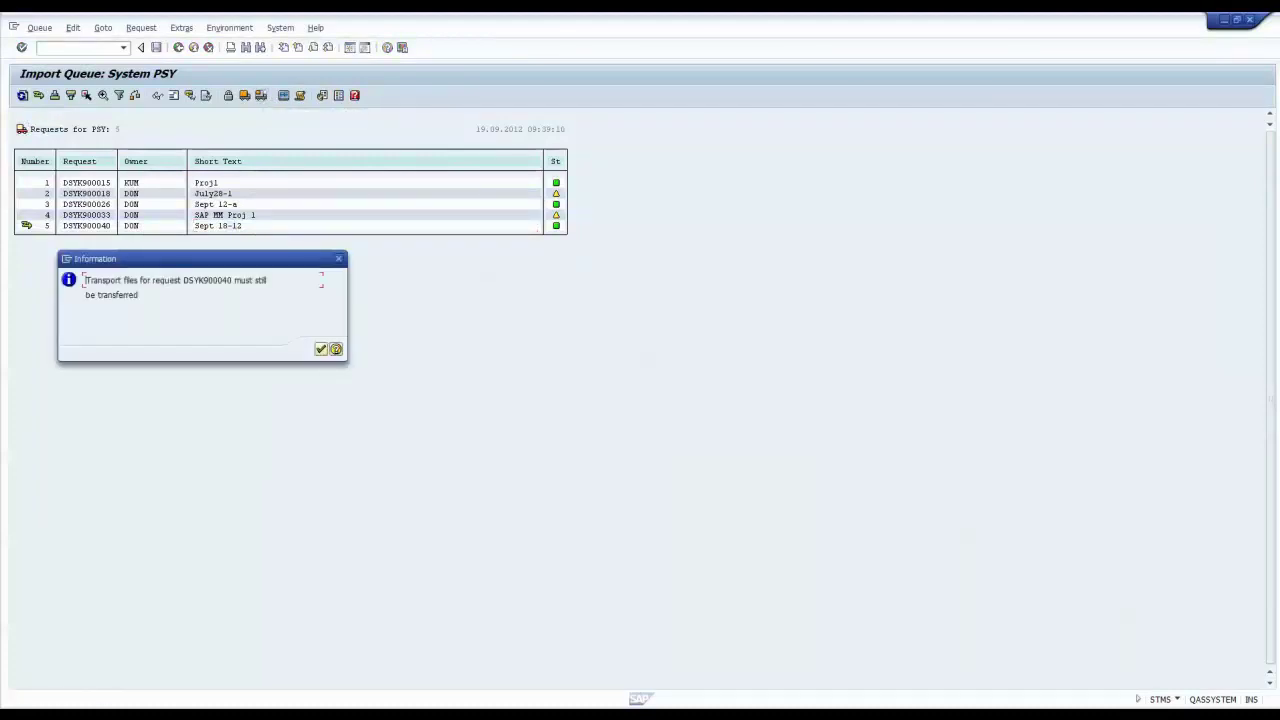
left_click(321, 349)
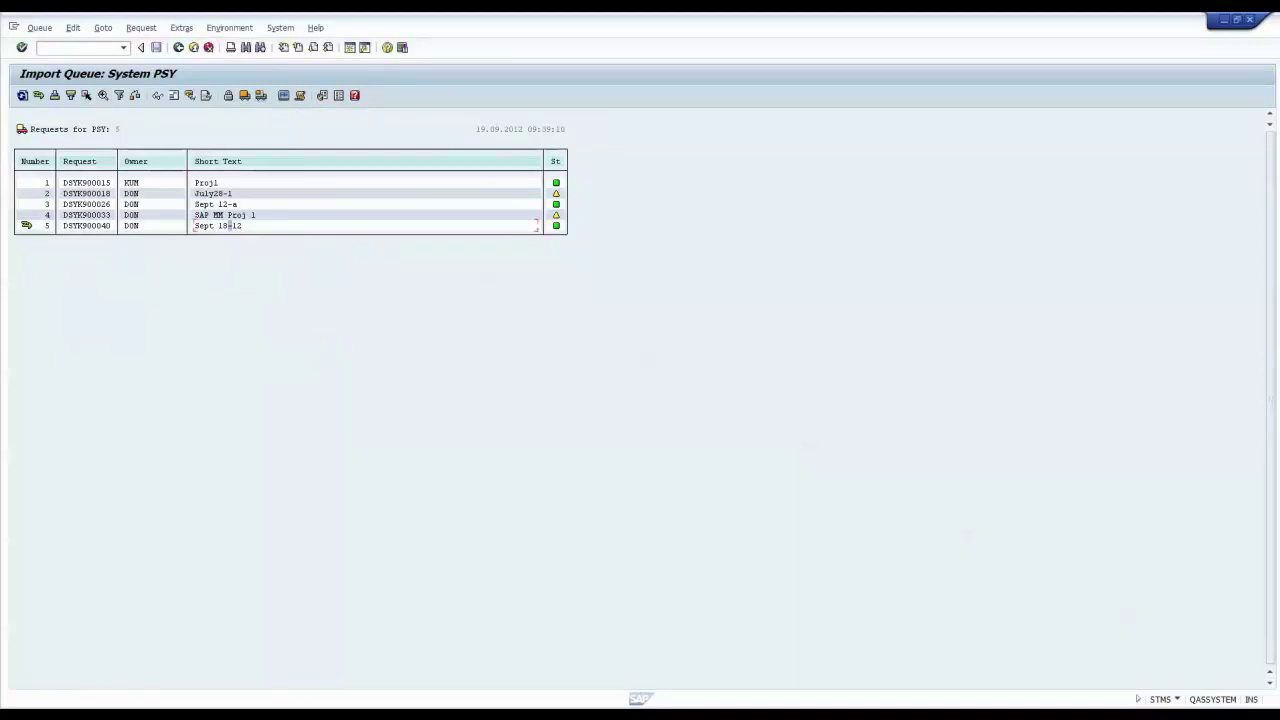
Transfer the transport files of the pending request in the PSY import queue.
left_click(39, 27)
left_click(51, 74)
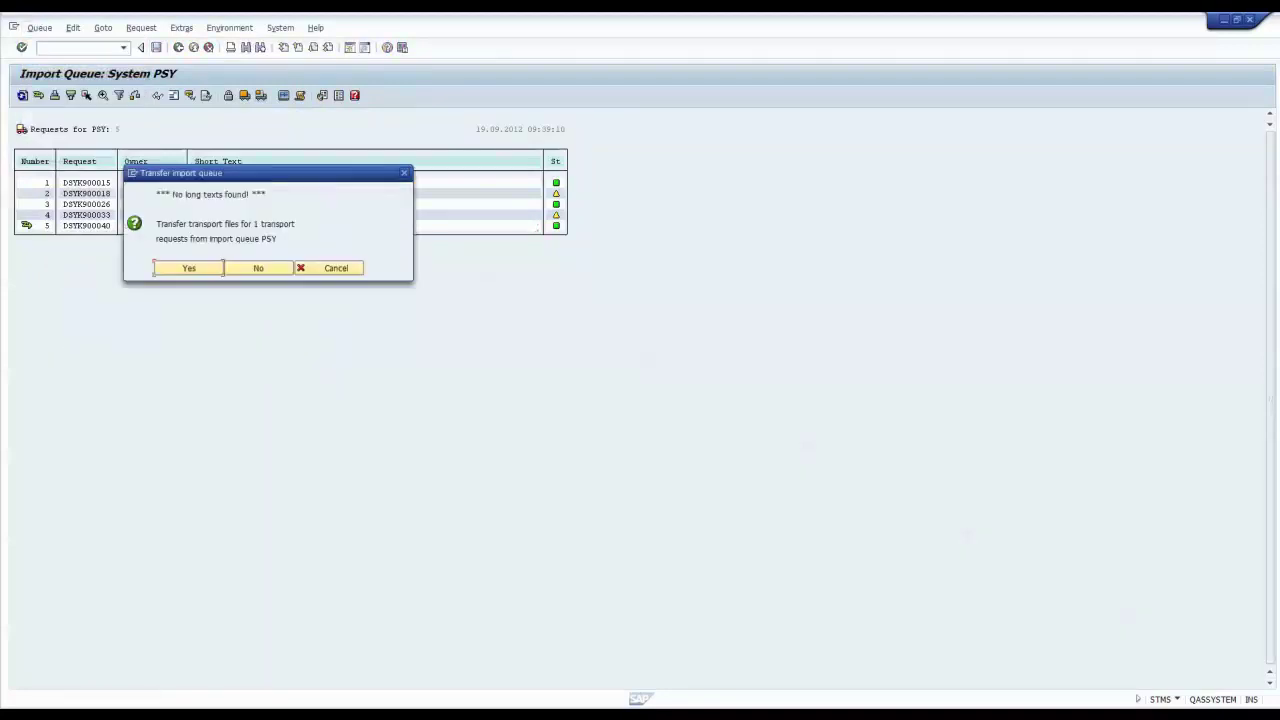
key("Return")
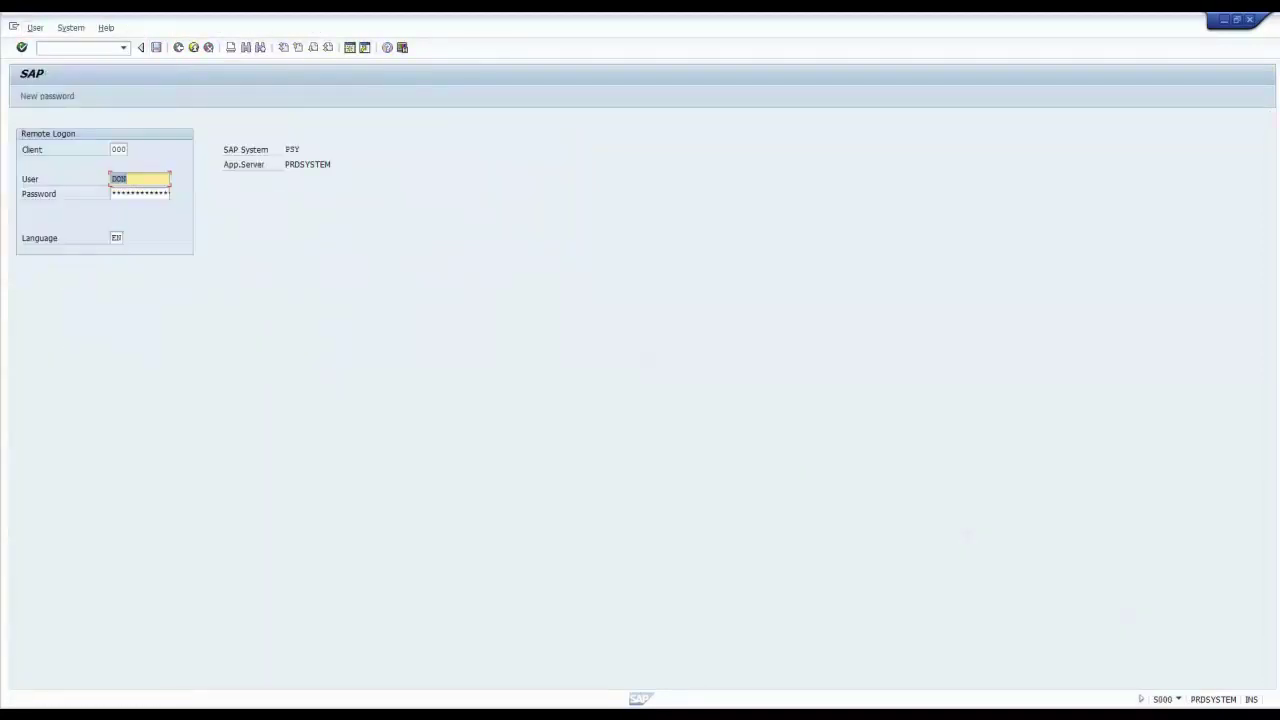
Check the system and session details for the PSY remote logon screen and close them.
left_click(1178, 699)
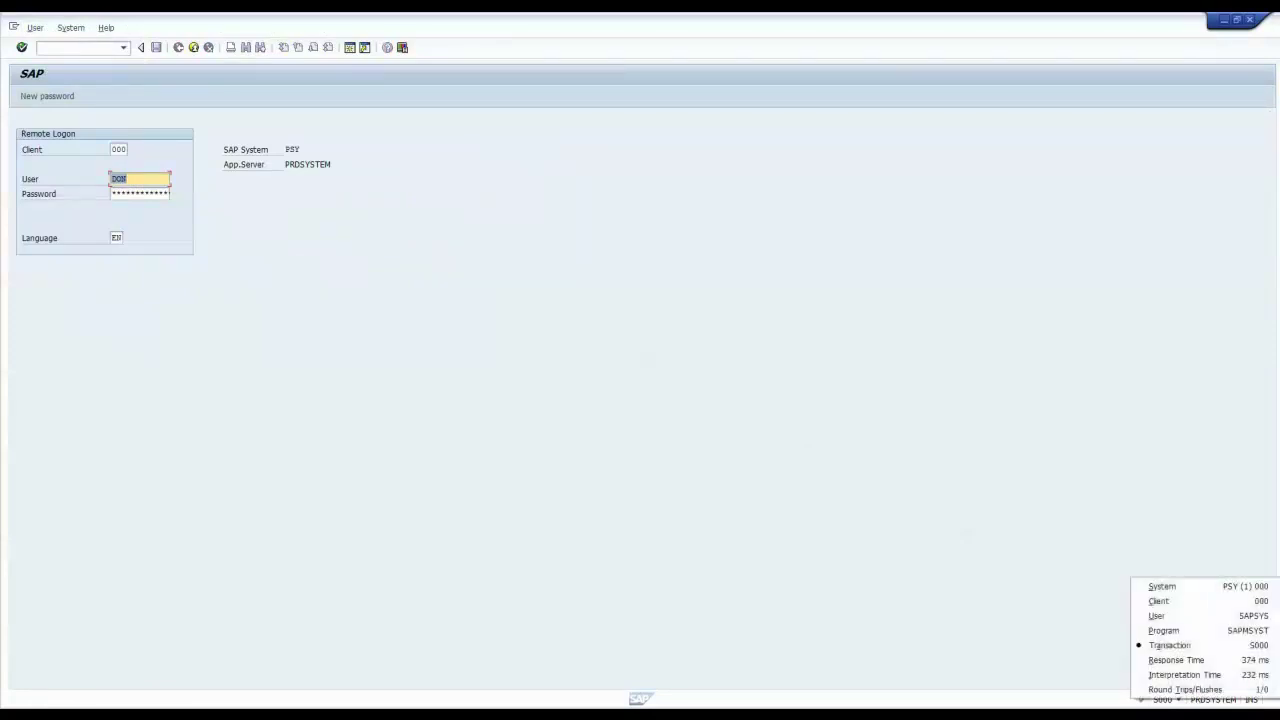
key("Up")
key("Up")
key("Up")
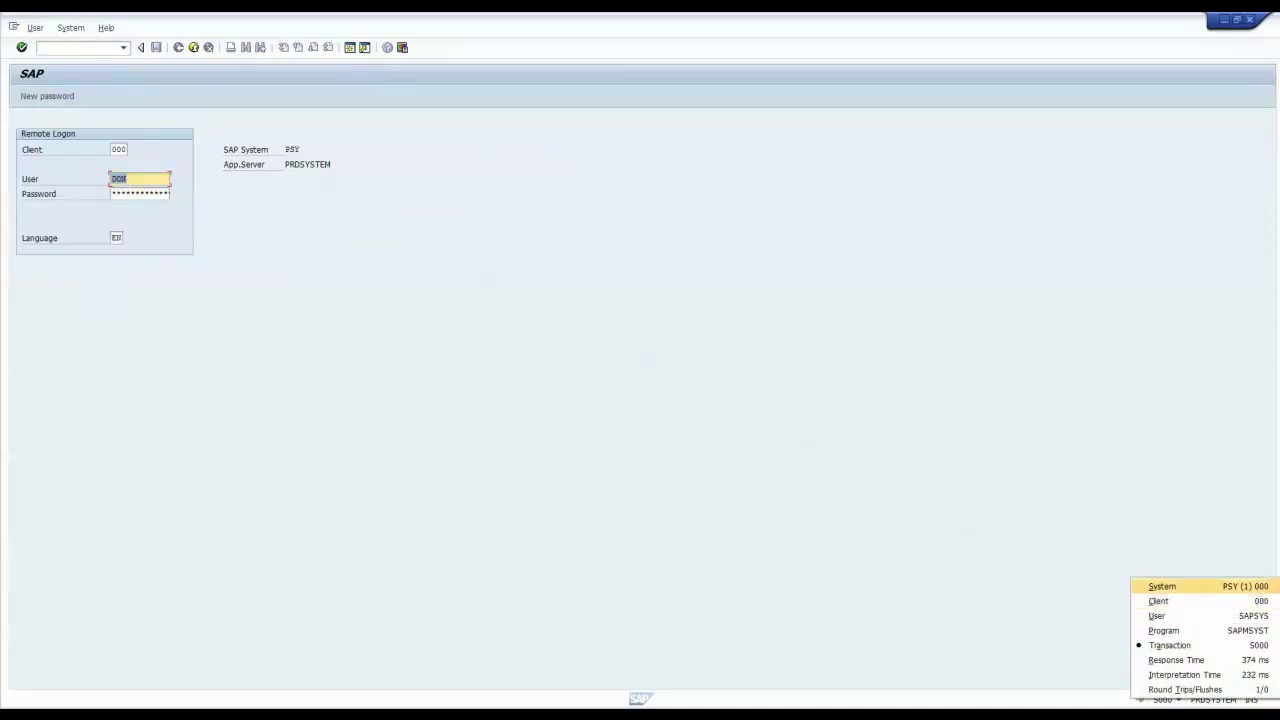
key("Escape")
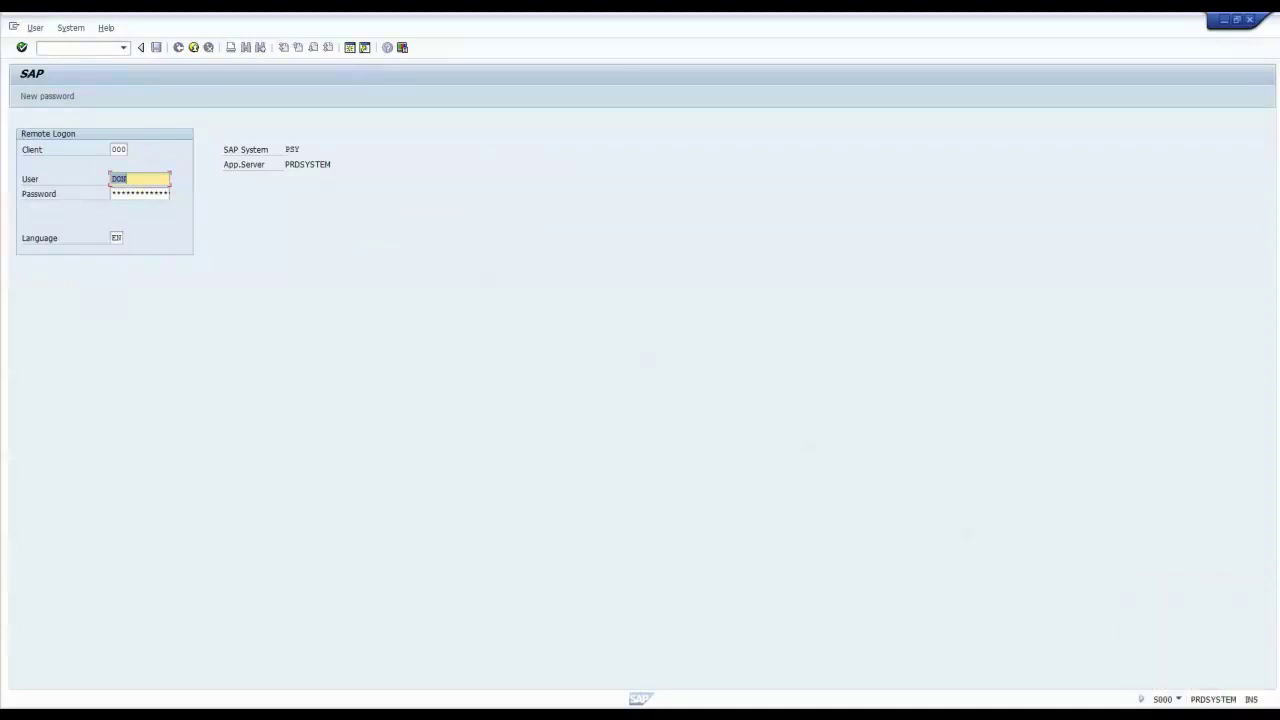
Change the remote logon client to 001 and log on to PSY with the prefilled credentials.
key("Tab")
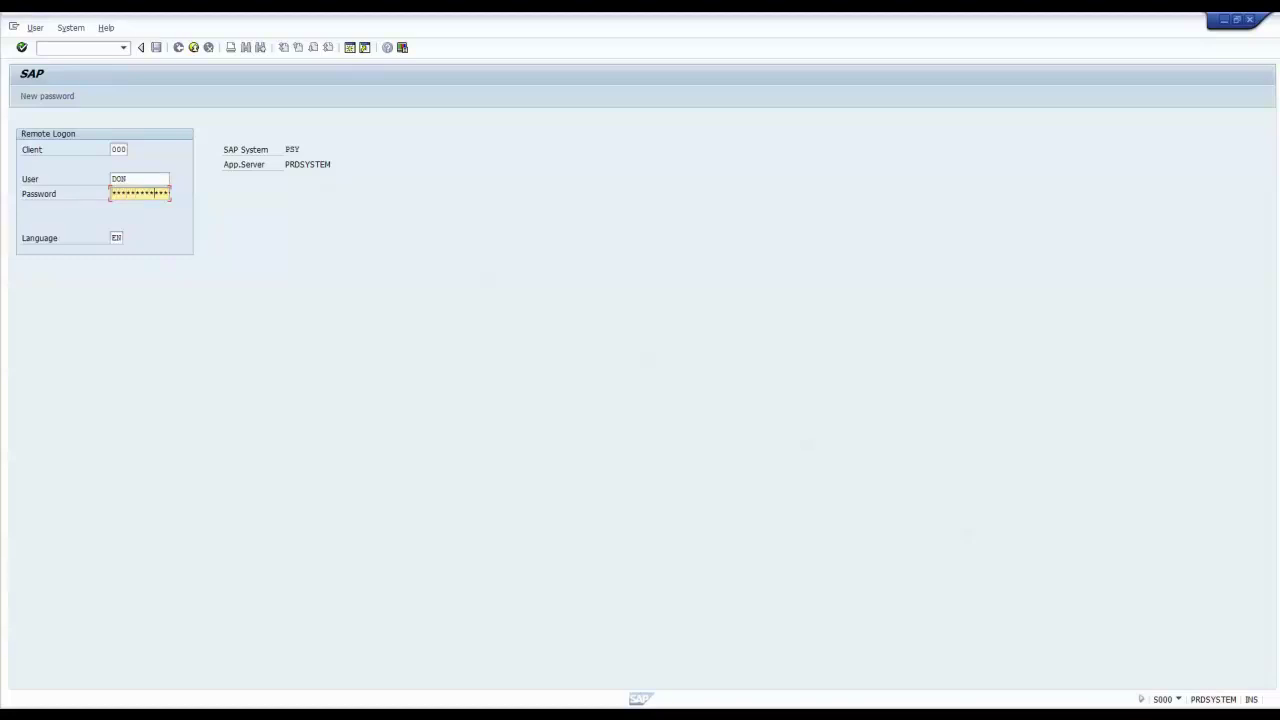
left_click(126, 149)
type("001")
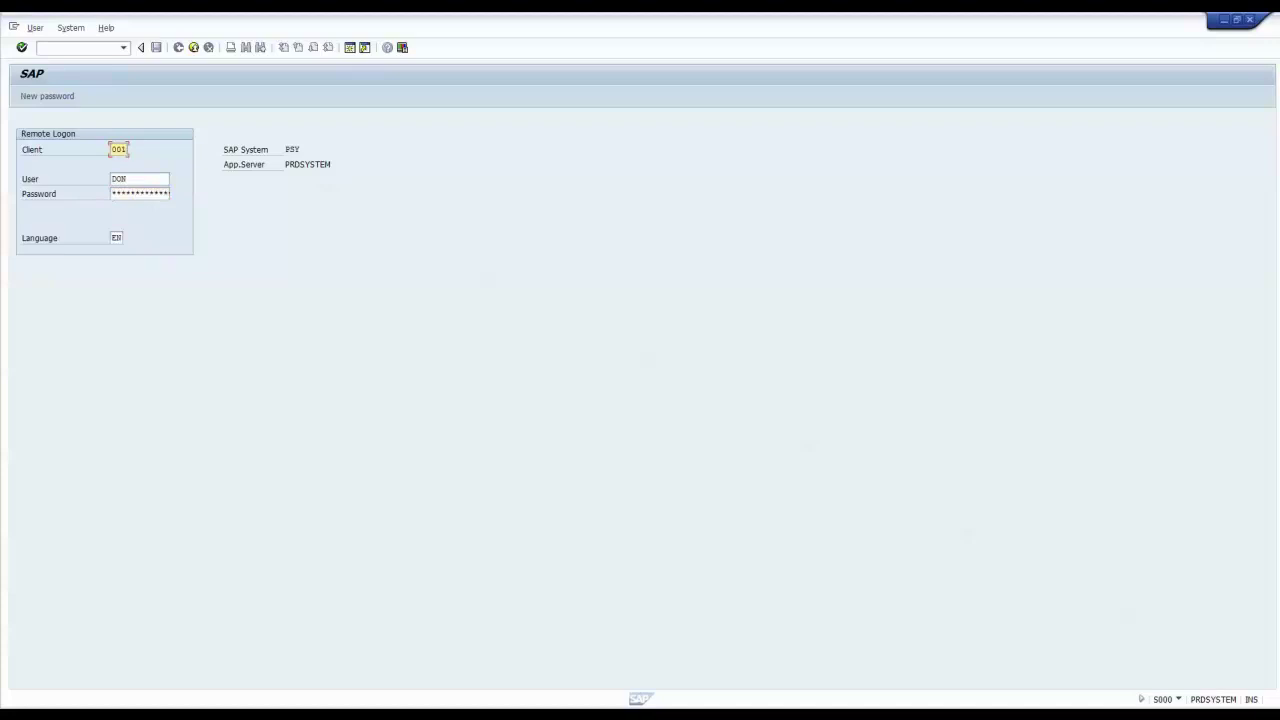
key("Return")
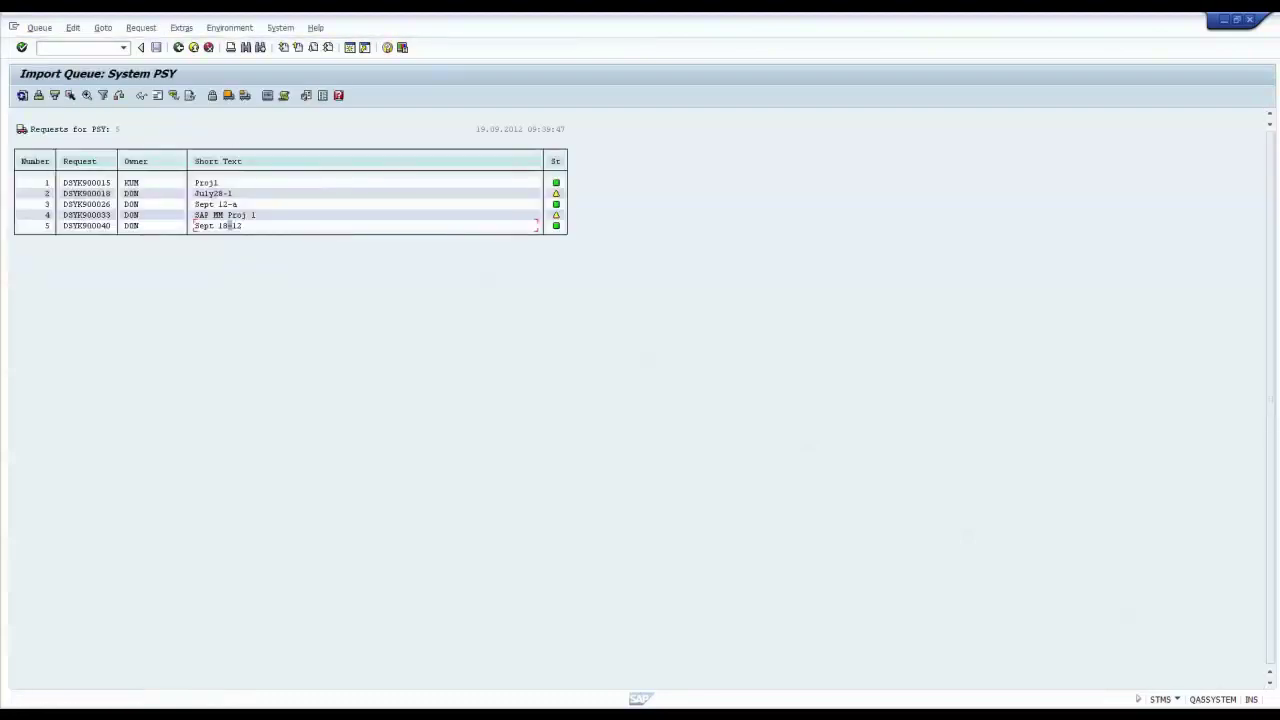
Import the "Sept 18-12" request into the PSY production system with target client 800 and an immediate start.
key("ctrl+F11")
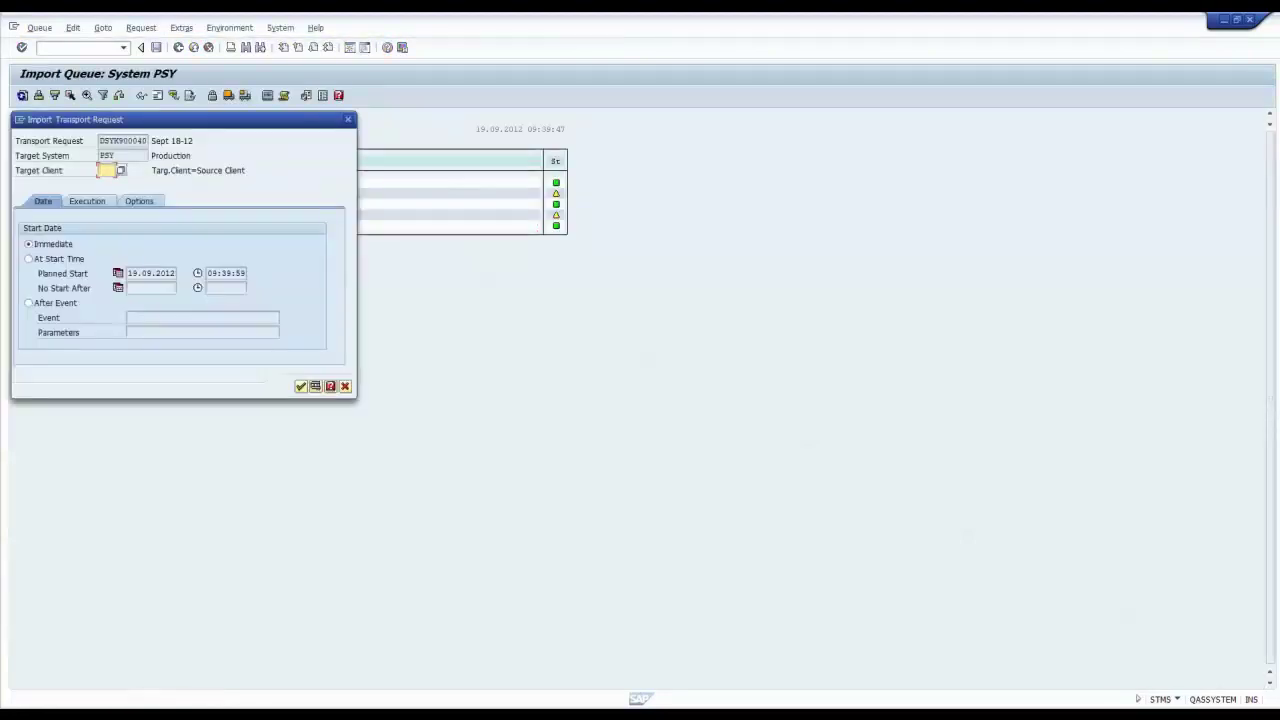
key("F4")
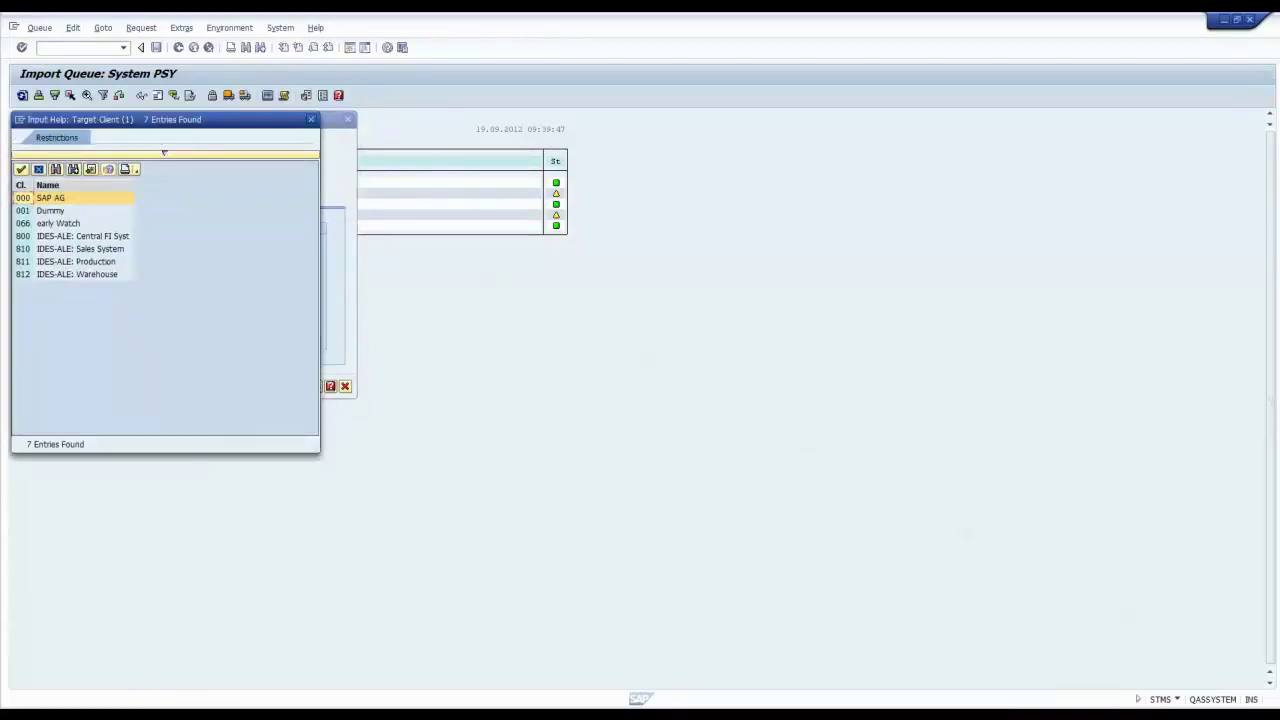
double_click(80, 236)
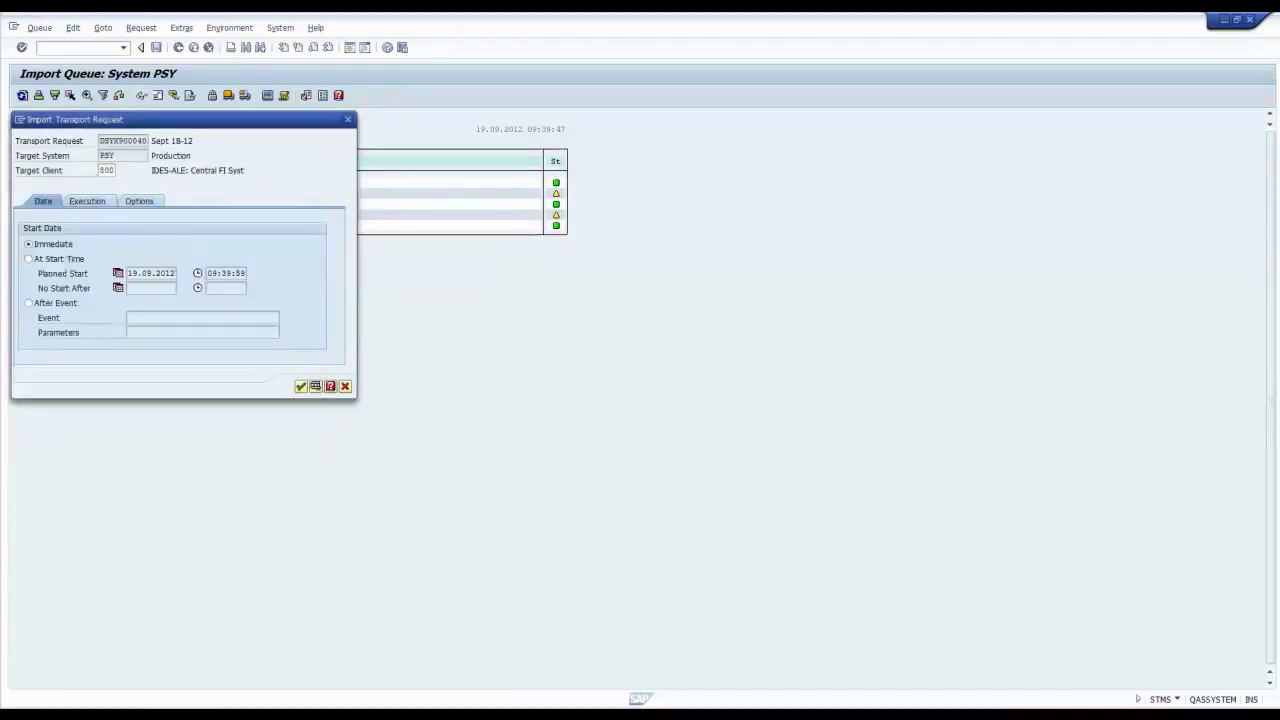
key("Return")
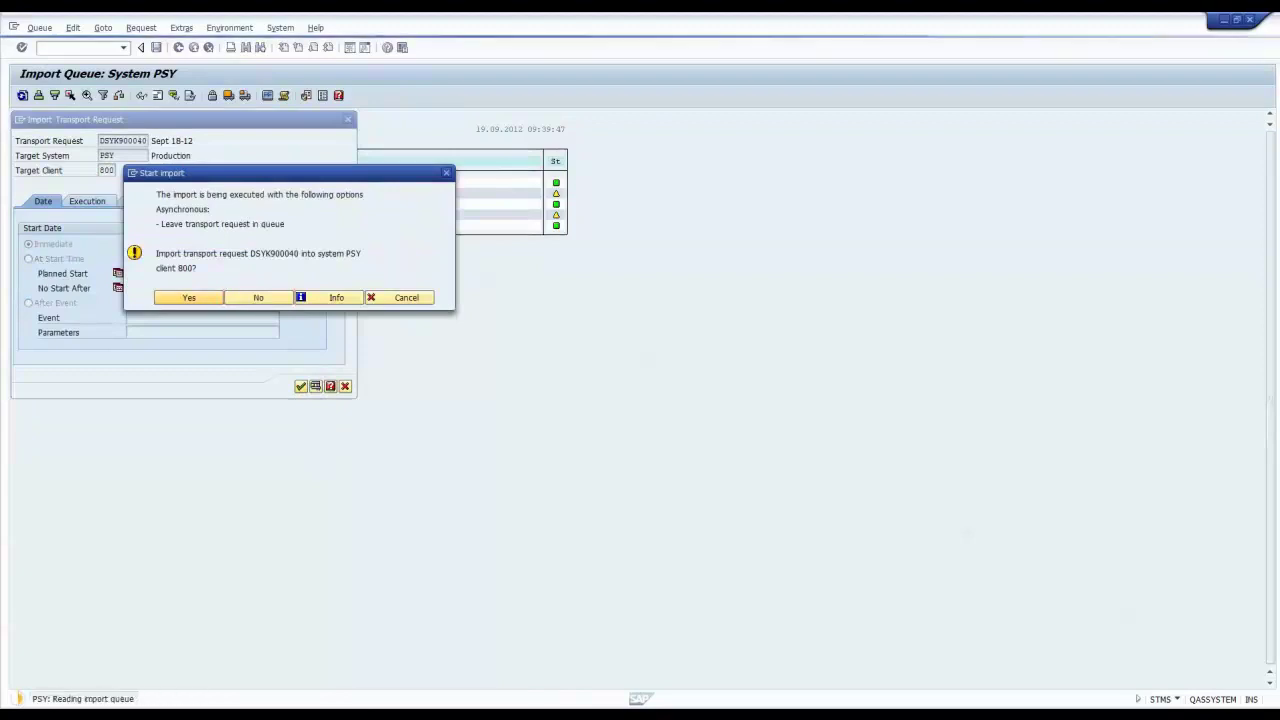